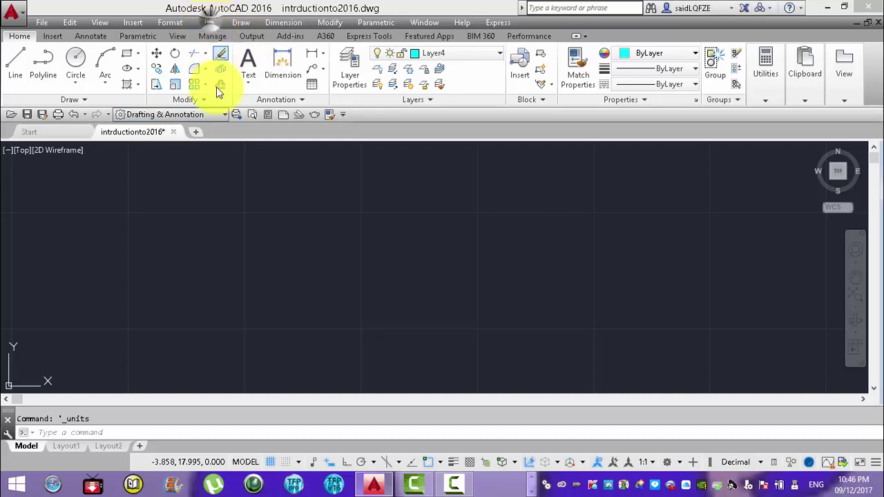
Browse the Tools menu, then hide and restore the classic menu bar from Quick Access customization.
click(216, 26)
mouse_move(228, 293)
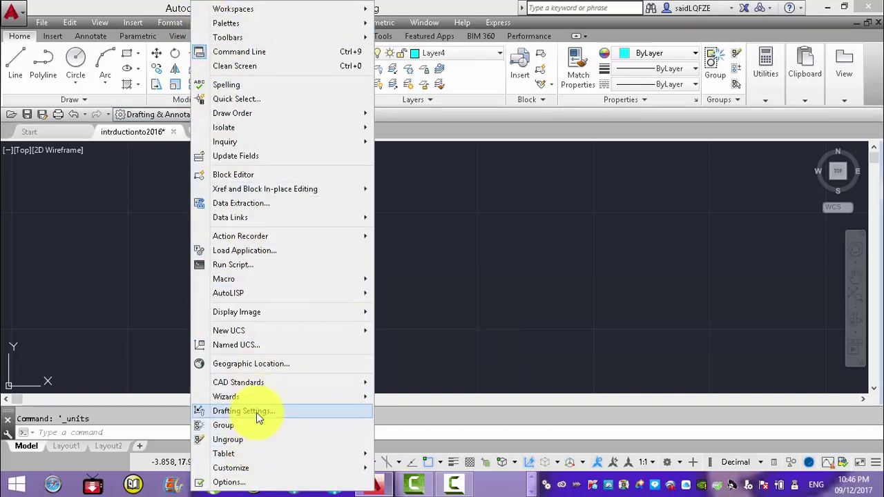
click(542, 26)
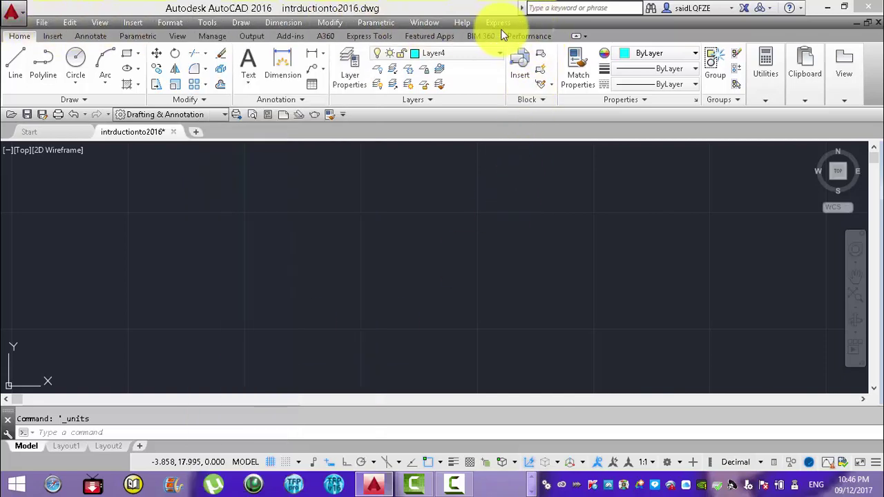
click(343, 115)
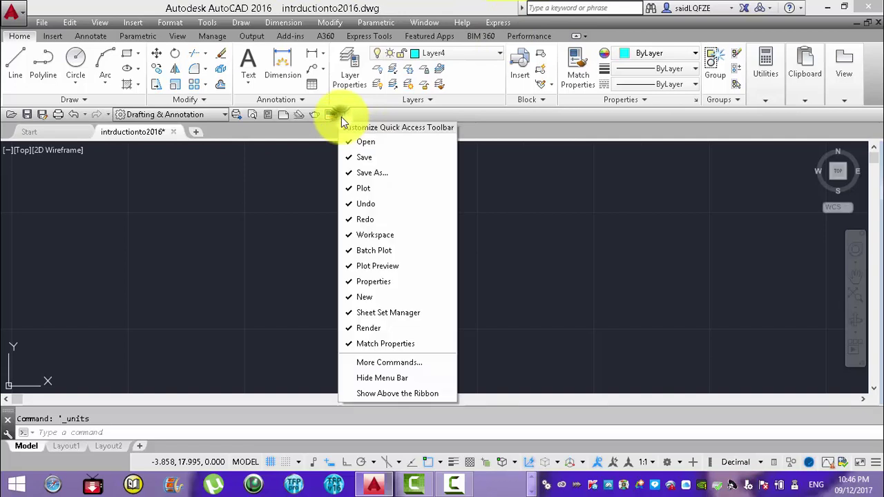
click(371, 379)
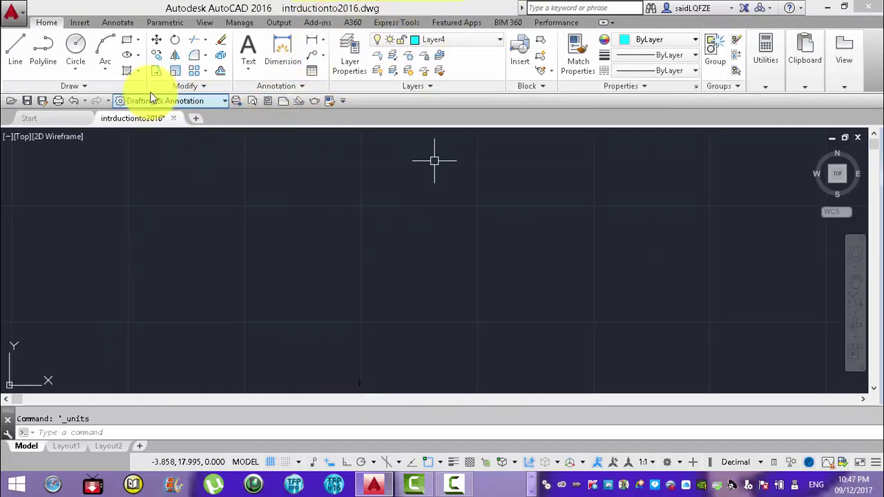
click(344, 101)
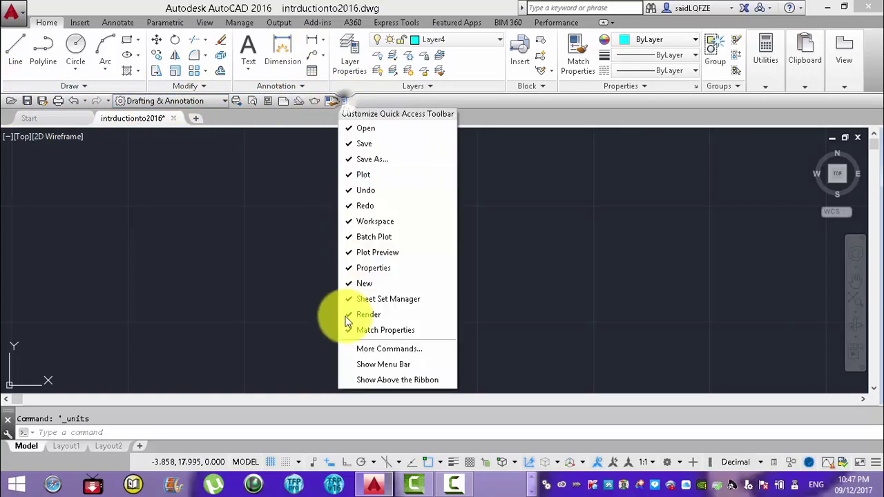
click(387, 371)
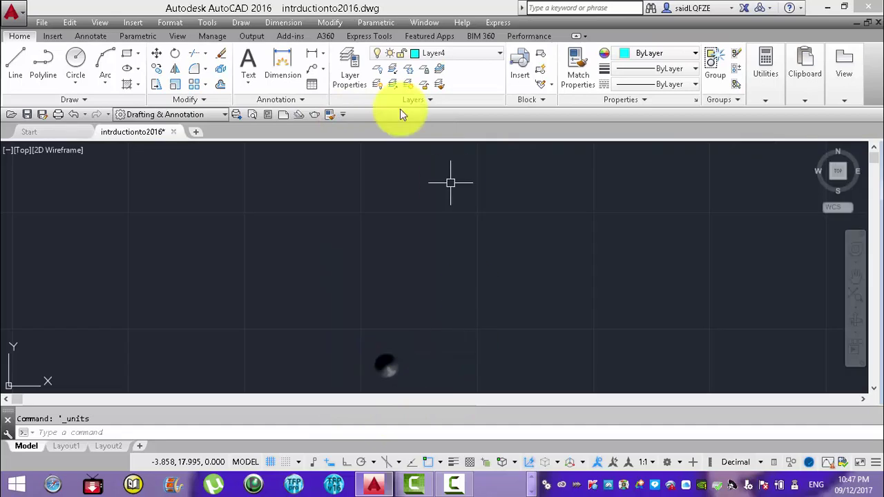
Open Drafting Settings from the Tools menu and close it without changes.
click(209, 22)
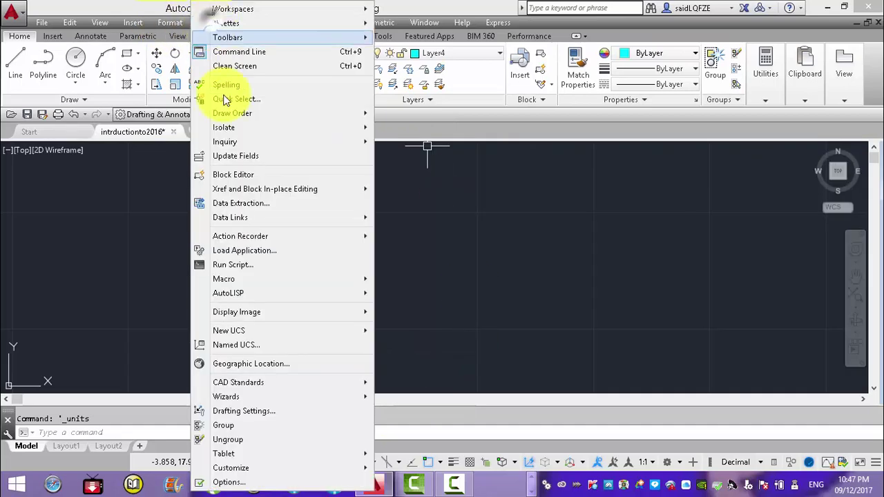
click(279, 411)
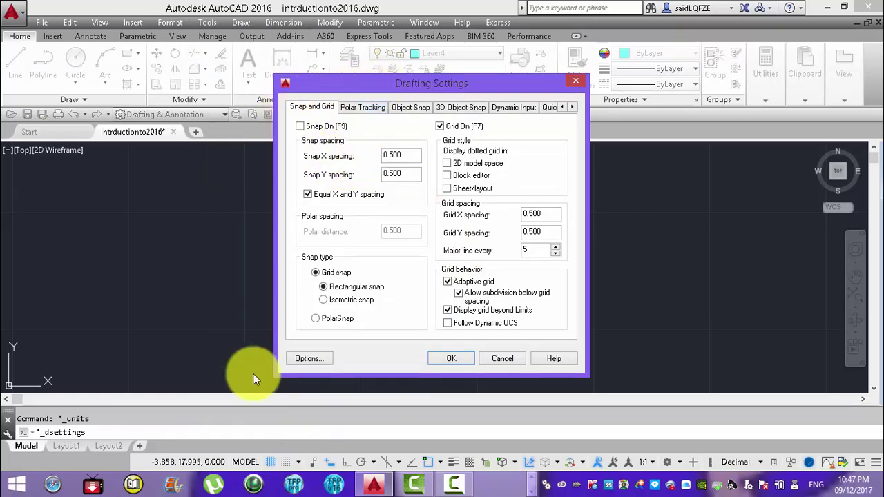
click(497, 360)
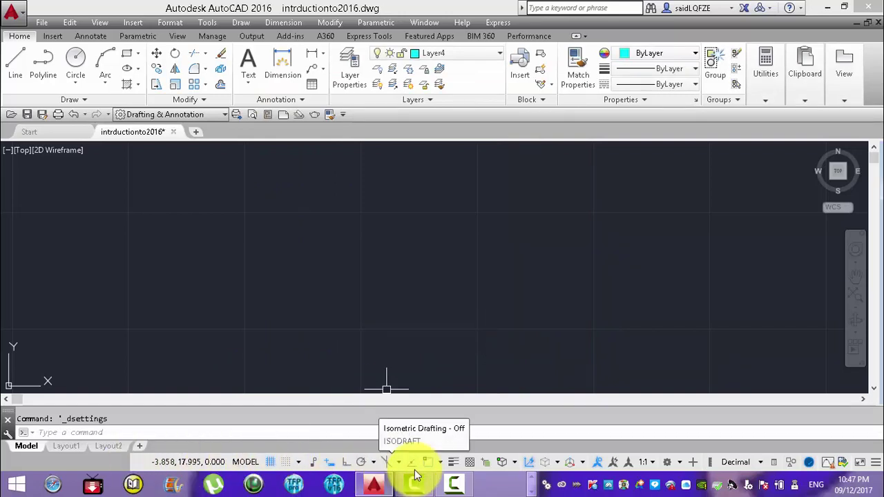
Turn on the dotted grid display for 2D model space in Snap and Grid settings.
click(300, 464)
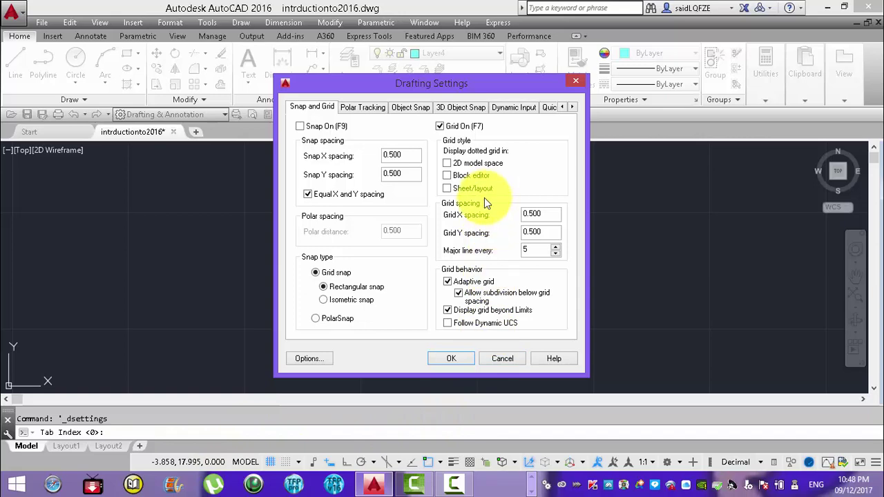
click(448, 164)
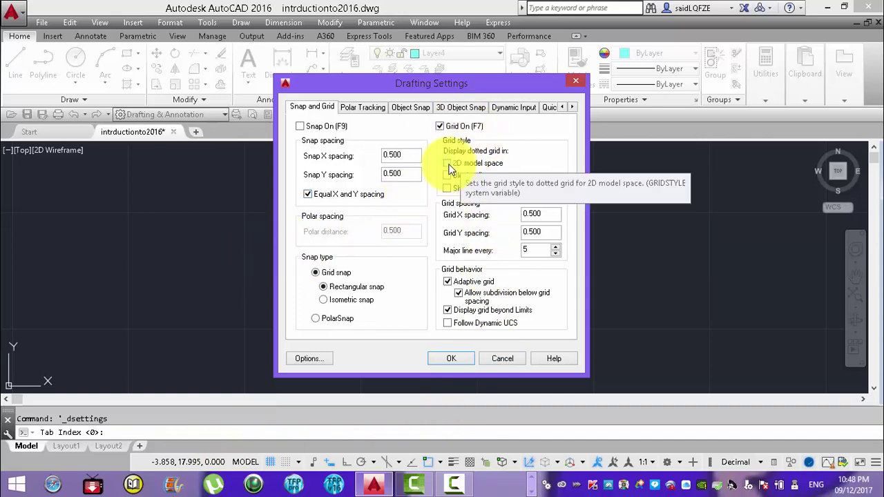
click(450, 357)
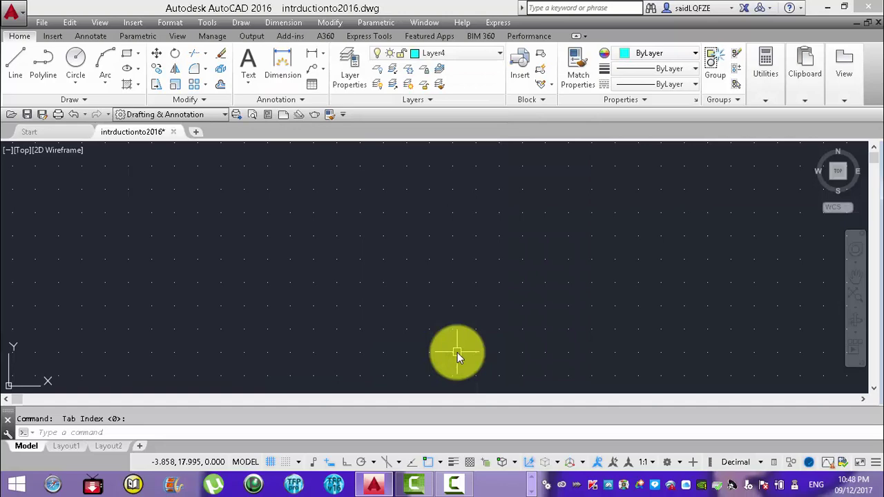
Untick the 2D model space dotted grid so lines return, then reopen Drafting Settings to verify.
key(Return)
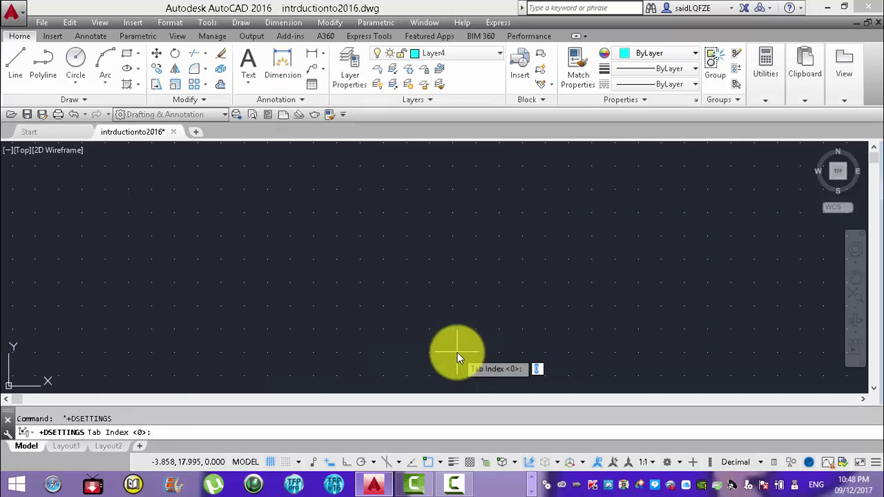
key(Return)
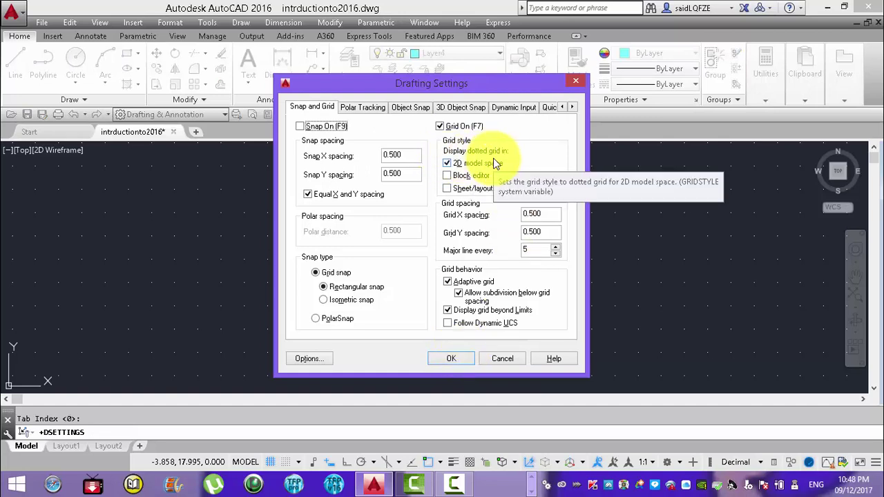
click(449, 165)
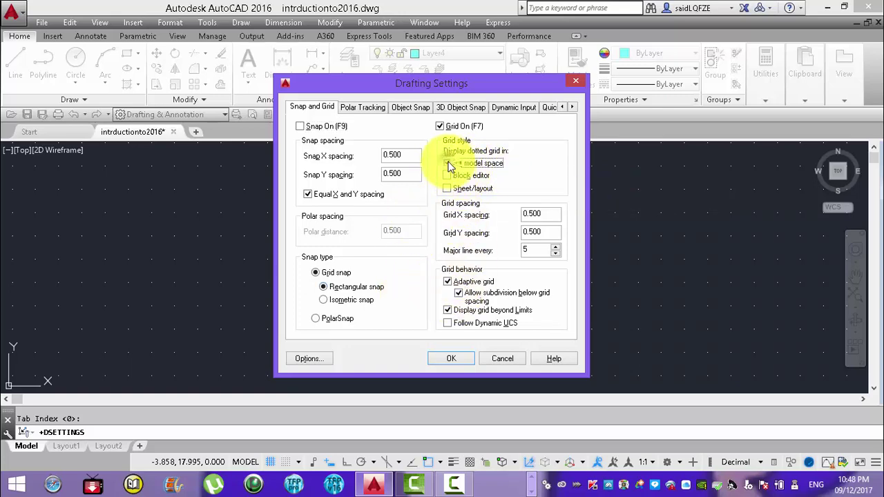
click(451, 360)
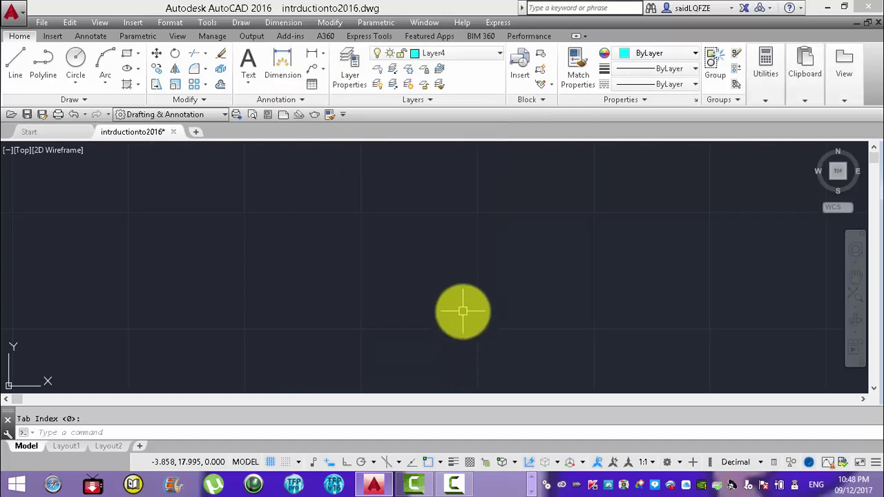
key(Return)
key(Return)
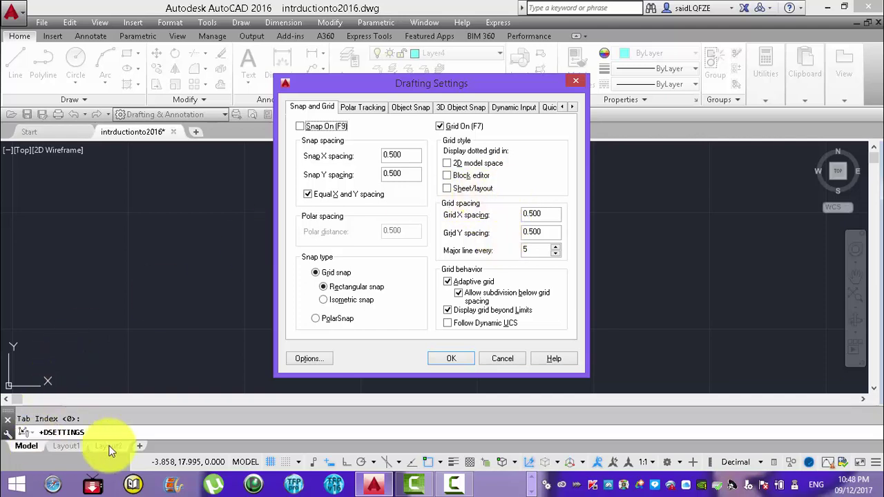
click(491, 360)
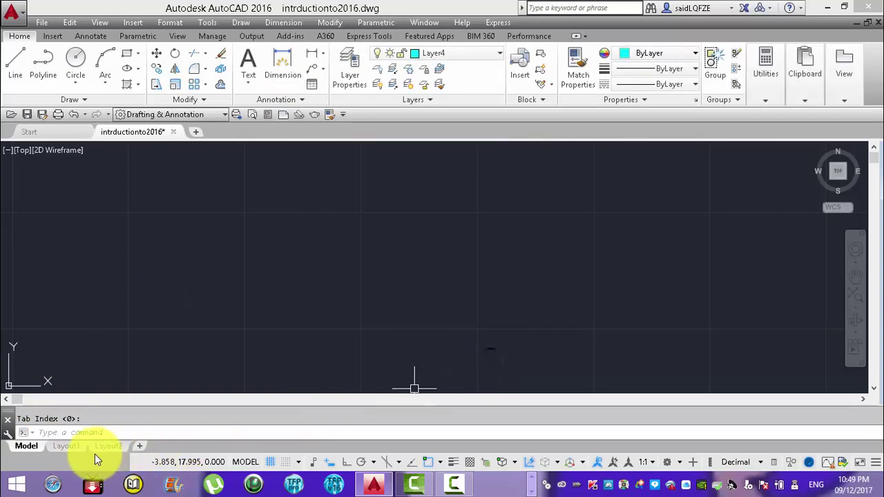
Switch to the Layout1 sheet and dismiss the Page Setup Manager.
click(67, 445)
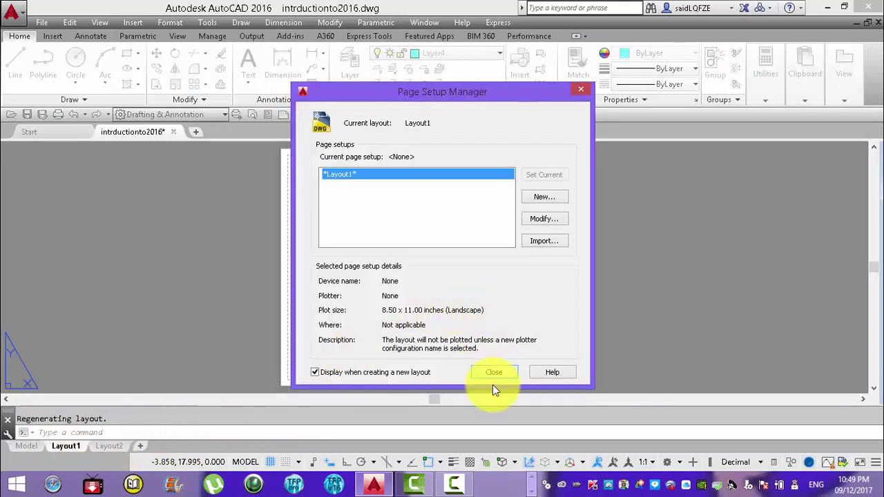
click(495, 375)
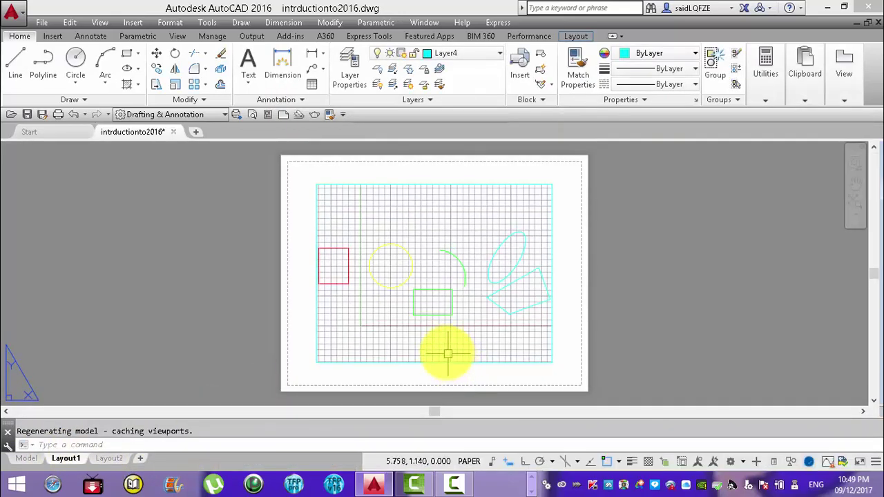
scroll(368, 299, up, 6)
scroll(360, 296, down, 4)
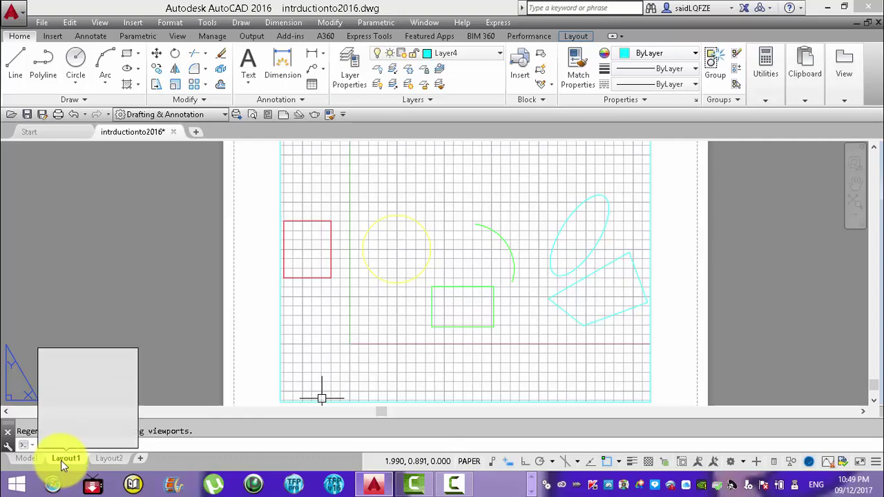
Enable the dotted grid style for Sheet/layout in Drafting Settings and apply it.
click(207, 22)
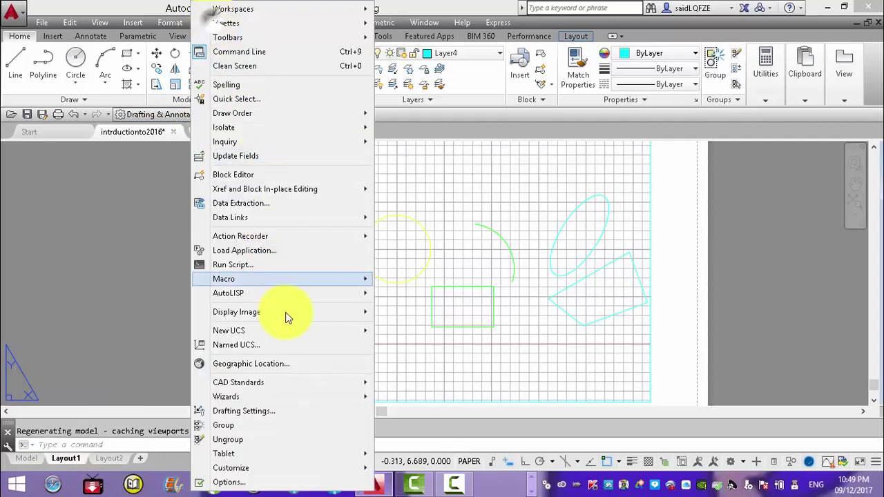
click(258, 411)
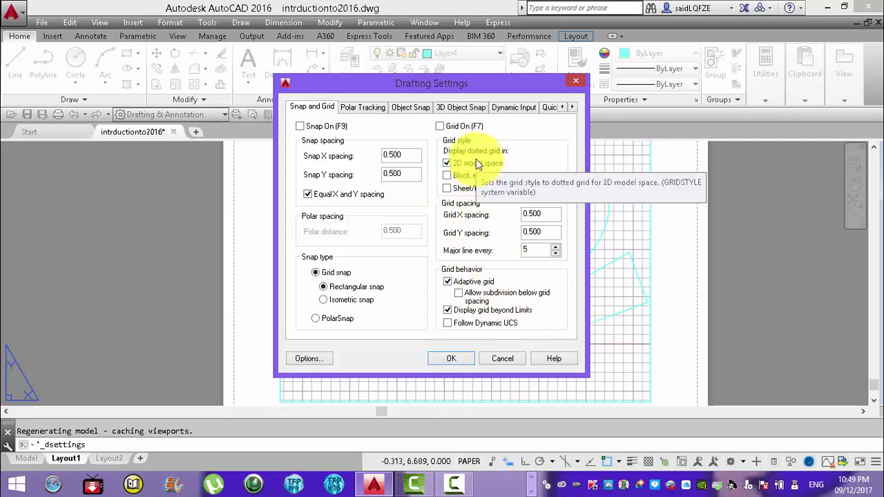
click(447, 189)
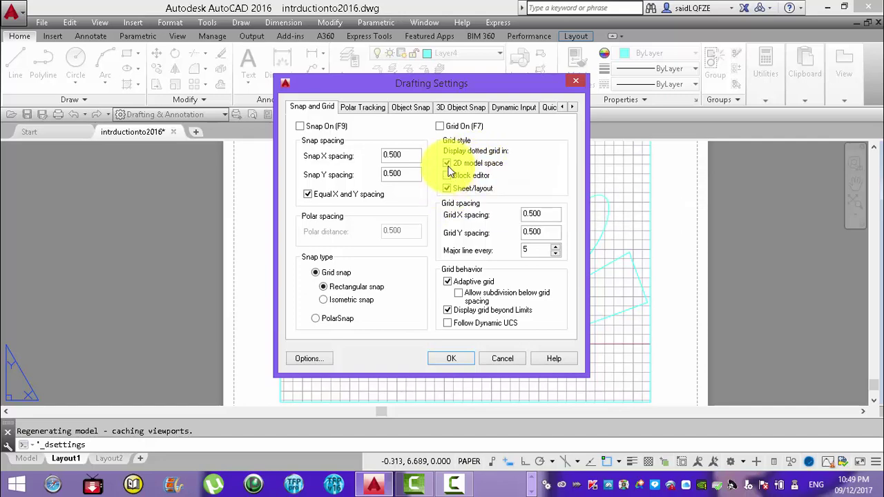
click(447, 163)
click(444, 361)
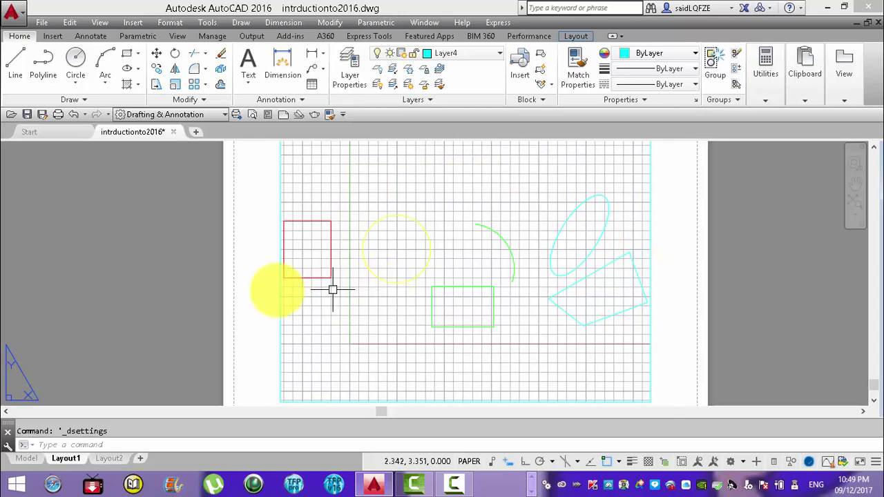
Return from Layout1 to the Model tab.
scroll(367, 272, down, 4)
scroll(368, 271, up, 4)
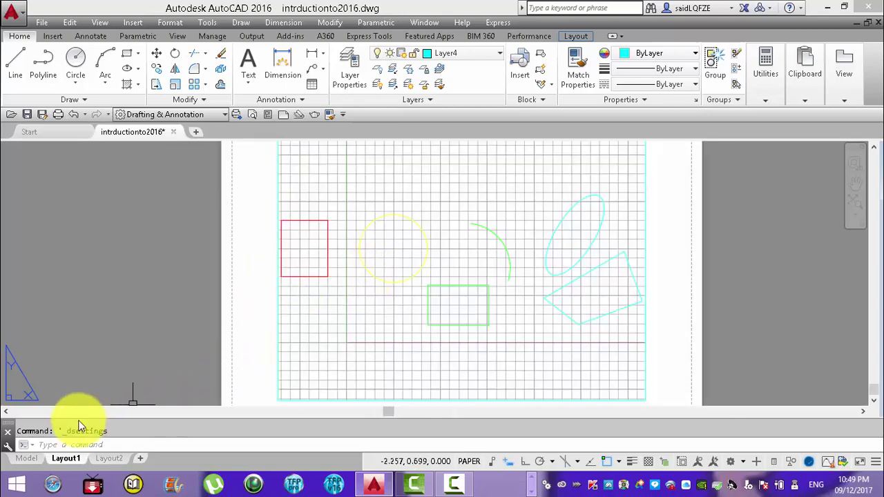
click(23, 460)
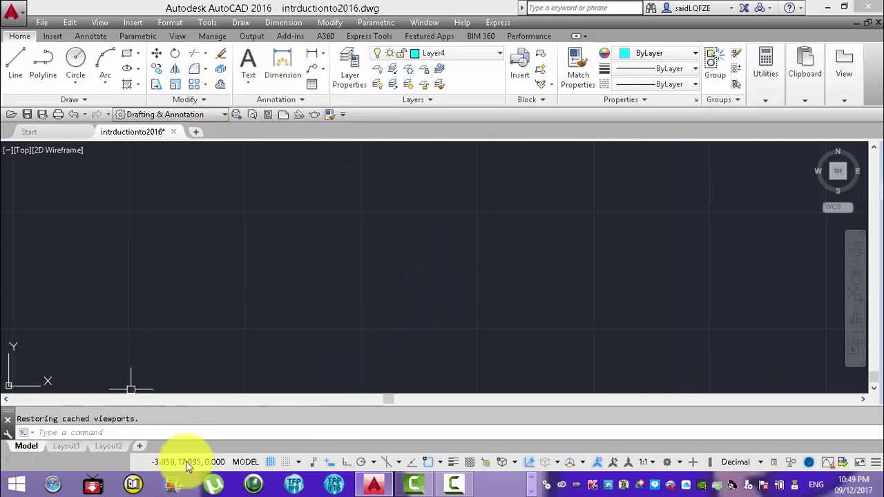
Open Snap and Grid settings from the status bar and toggle the model-space dotted grid on and off.
click(299, 462)
click(311, 445)
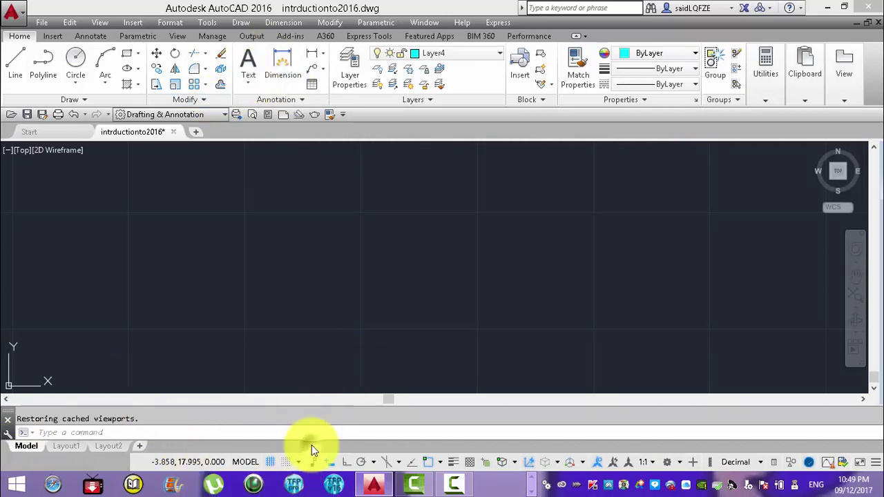
click(449, 163)
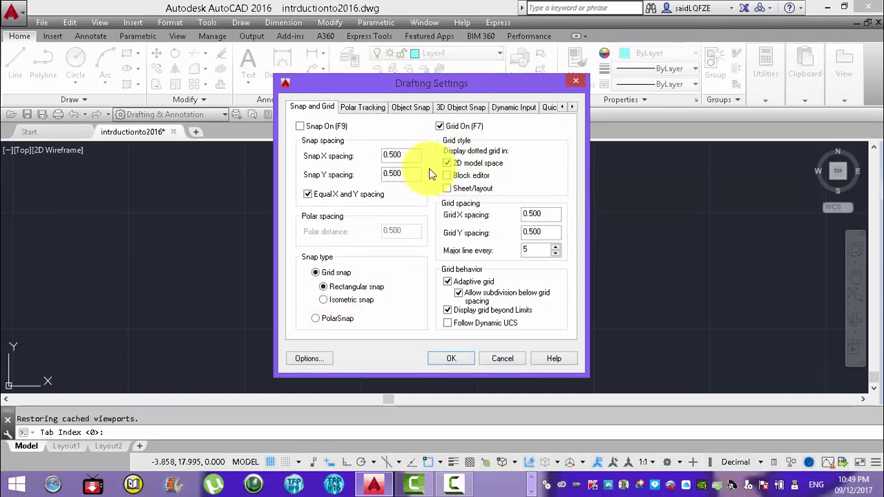
click(446, 163)
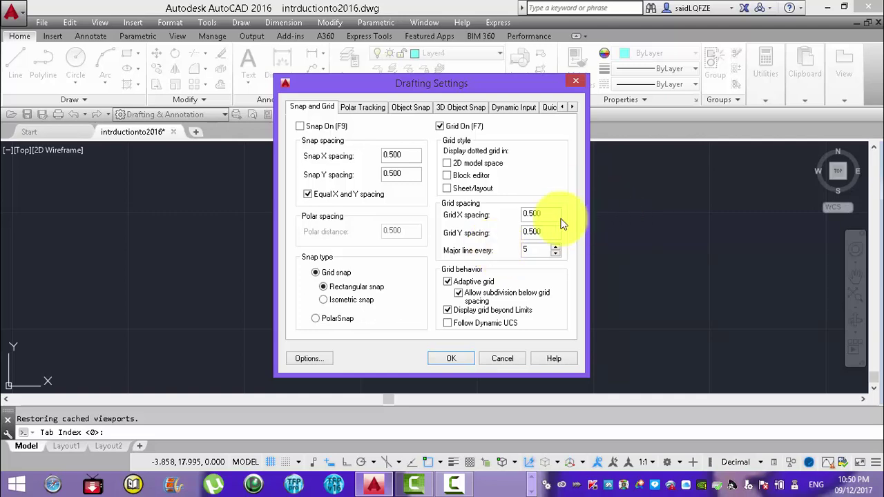
Retype Grid X spacing, first 1, then 0.5, and confirm with OK.
drag(556, 215, 496, 218)
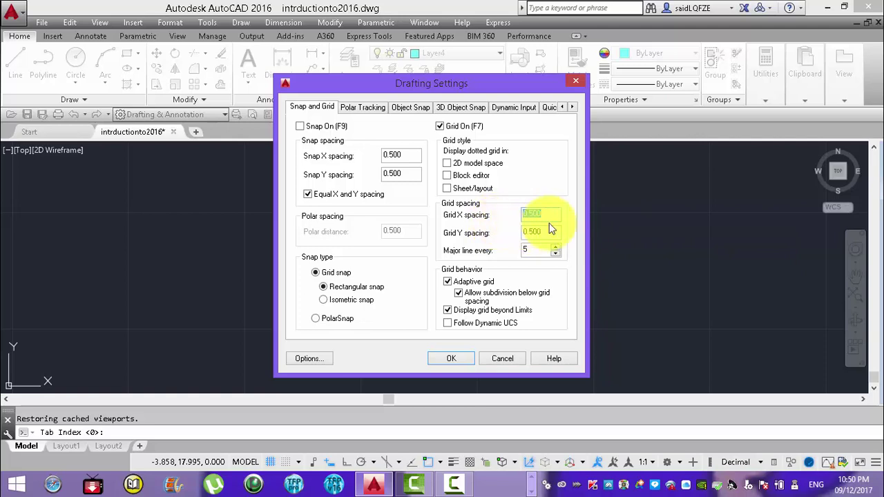
text(10)
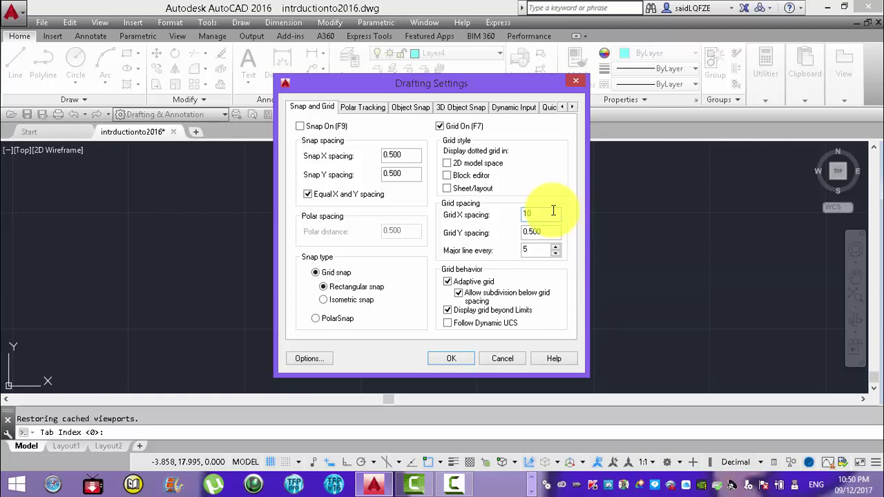
double_click(554, 210)
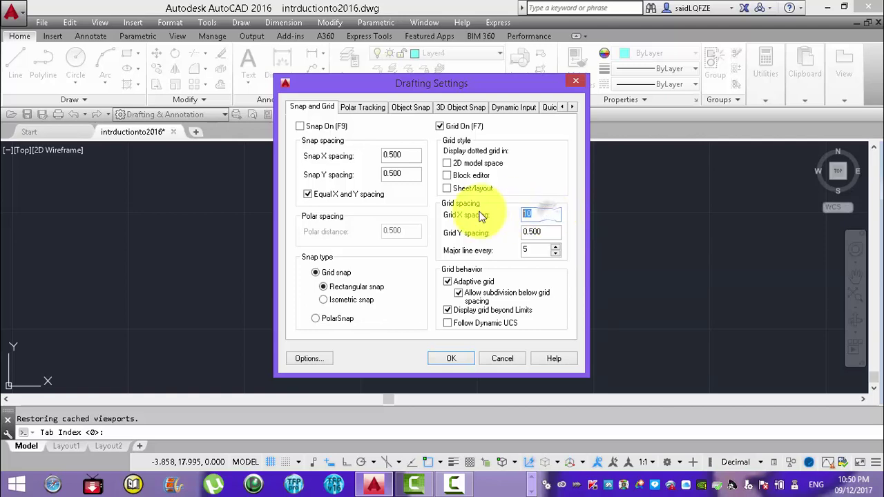
text(0.)
text(5)
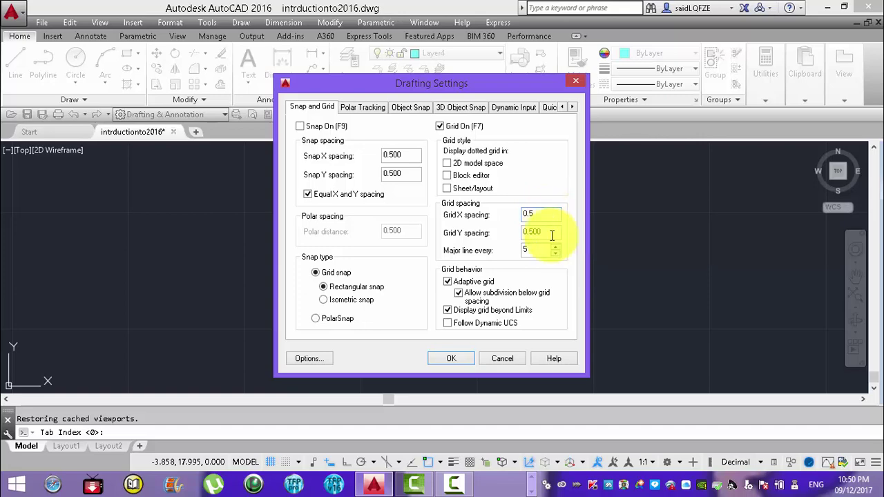
click(452, 360)
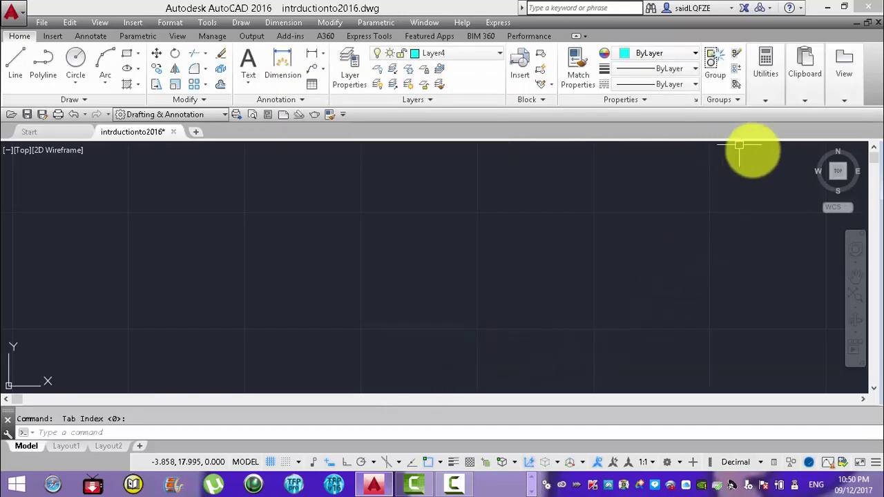
Draw a 2.5-unit horizontal cyan line between grid intersections.
click(15, 64)
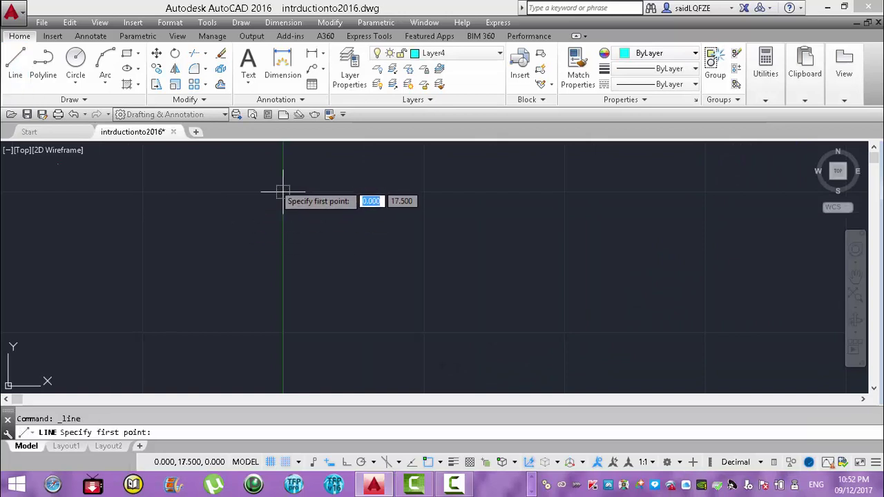
click(283, 192)
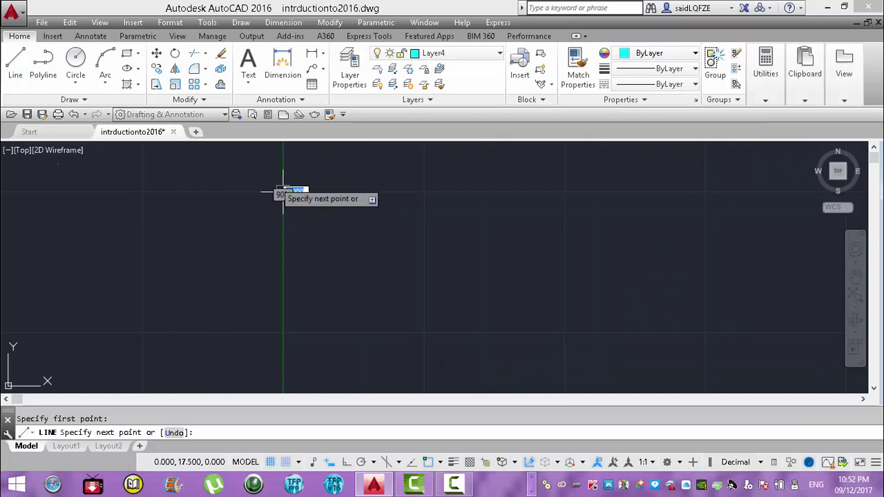
click(423, 192)
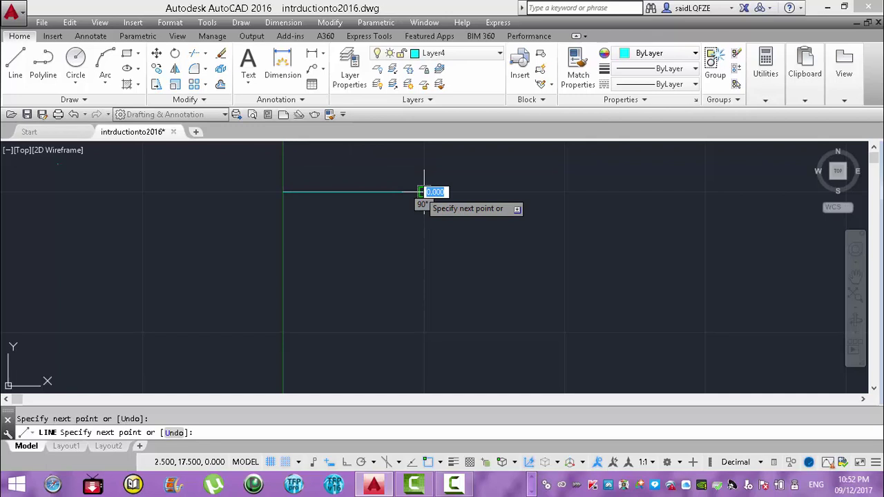
key(Return)
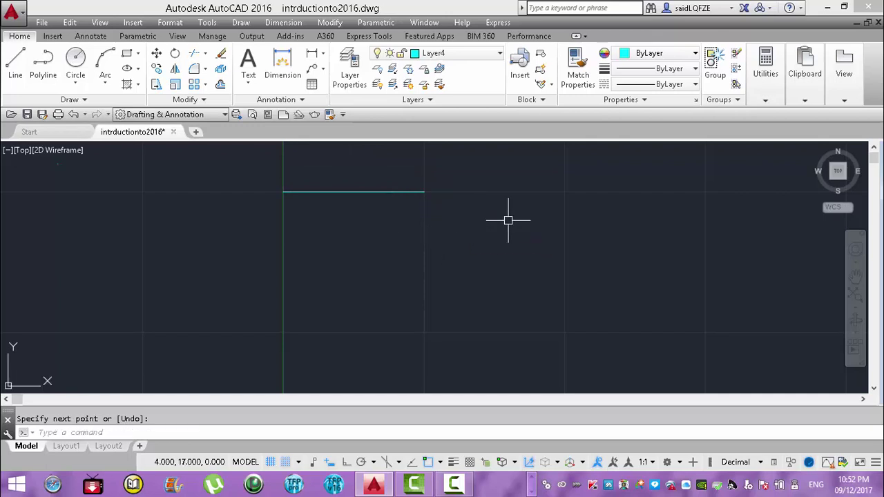
Measure a 0.5 distance from the line's left end with Measure > Distance.
click(771, 101)
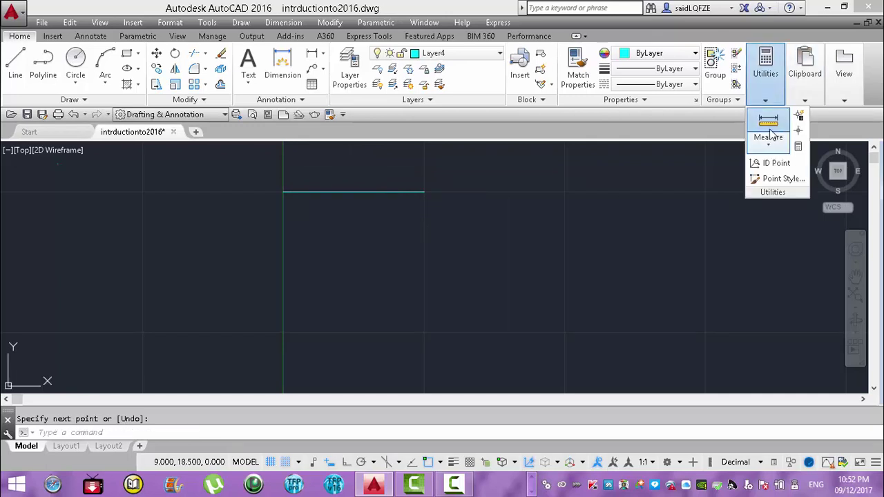
click(768, 121)
click(283, 192)
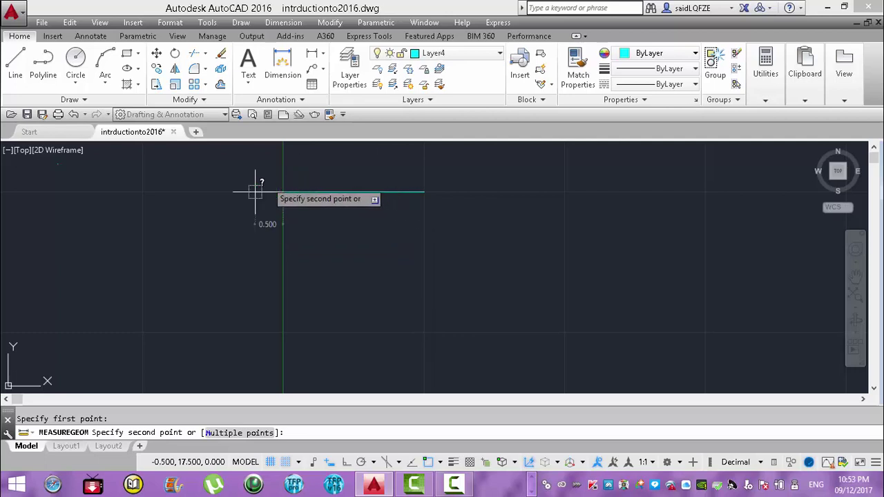
click(311, 192)
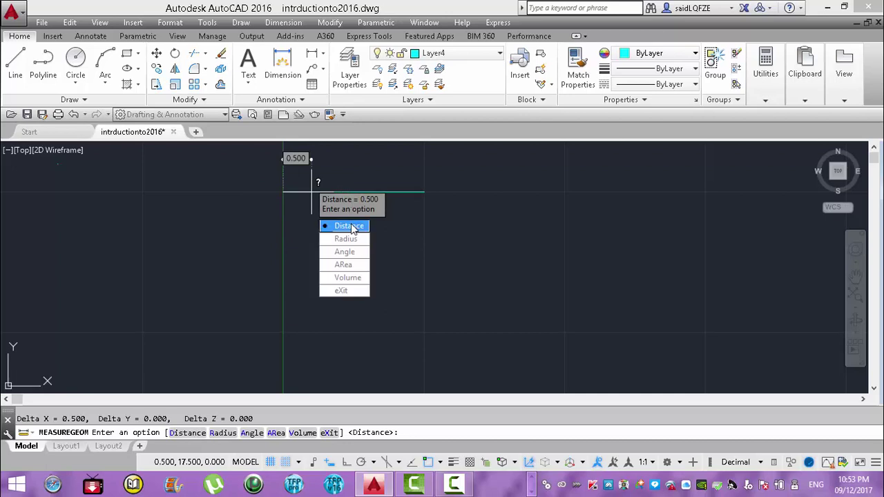
Cancel the distance measurement and zoom in and out around the 2.5-unit cyan line.
click(352, 229)
key(Escape)
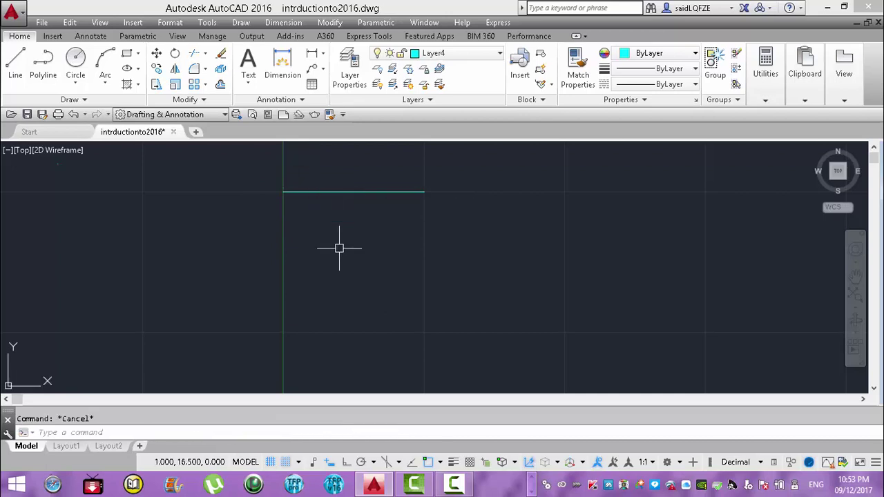
scroll(386, 197, up, 5)
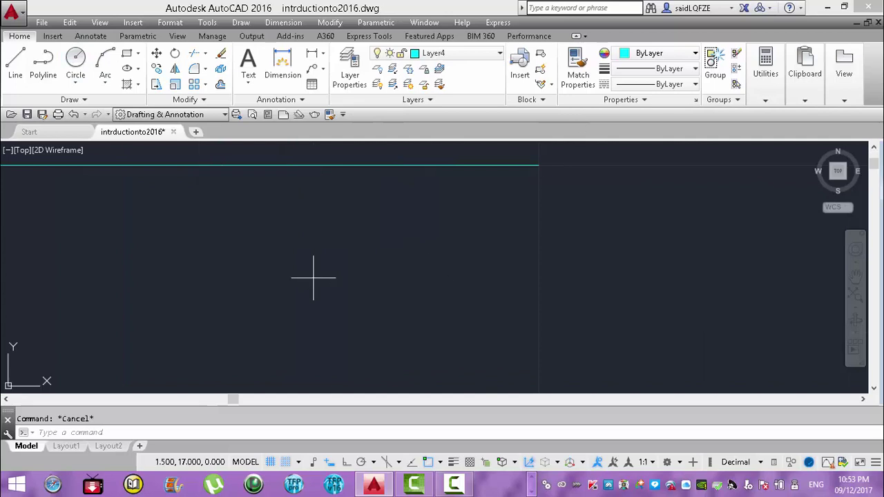
click(426, 277)
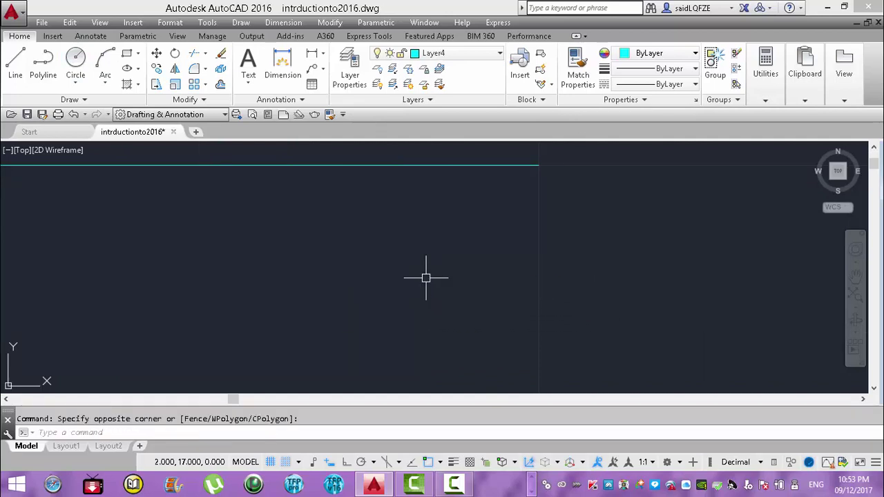
scroll(427, 277, down, 5)
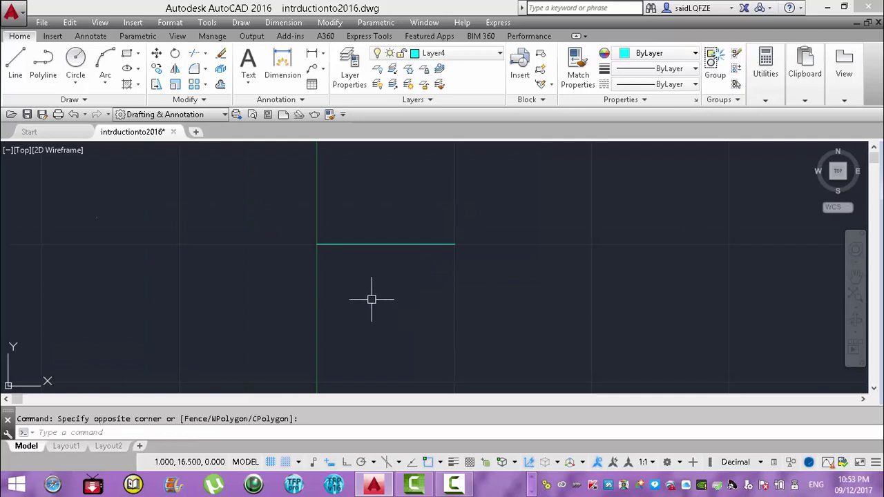
scroll(400, 263, down, 1)
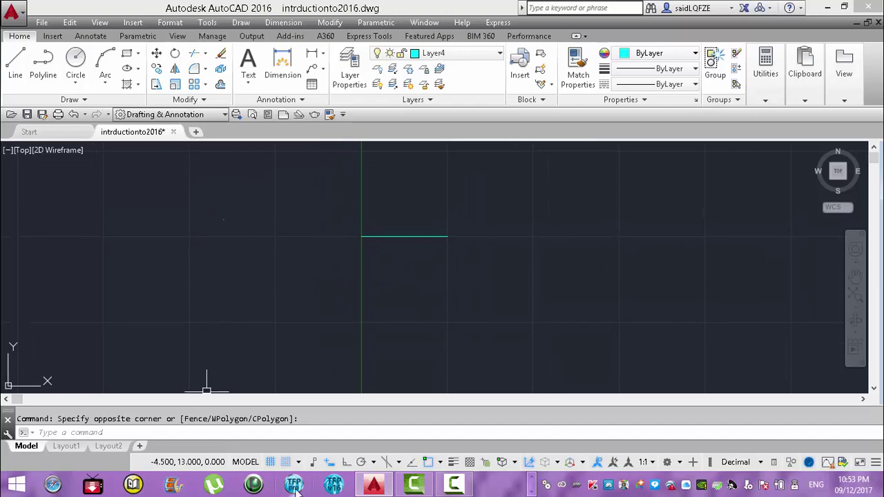
Check the Snap Settings from the status bar, cancel, then turn Snap off with F9.
click(299, 462)
click(311, 445)
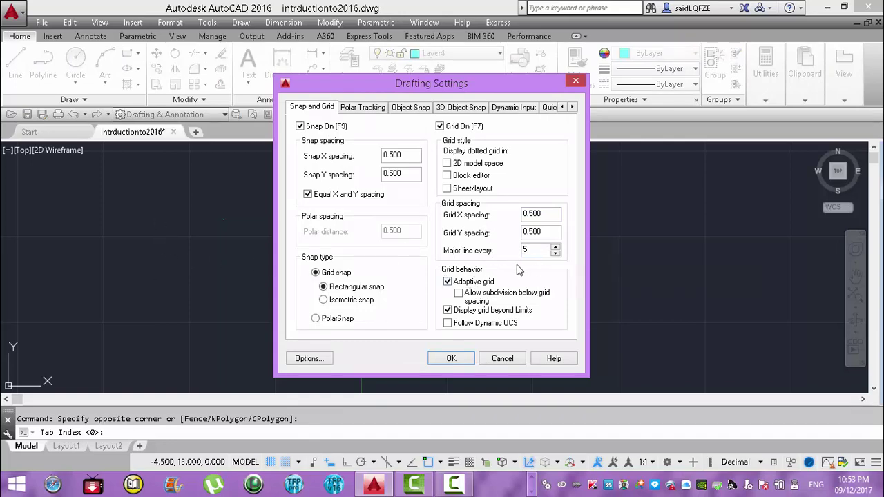
click(494, 361)
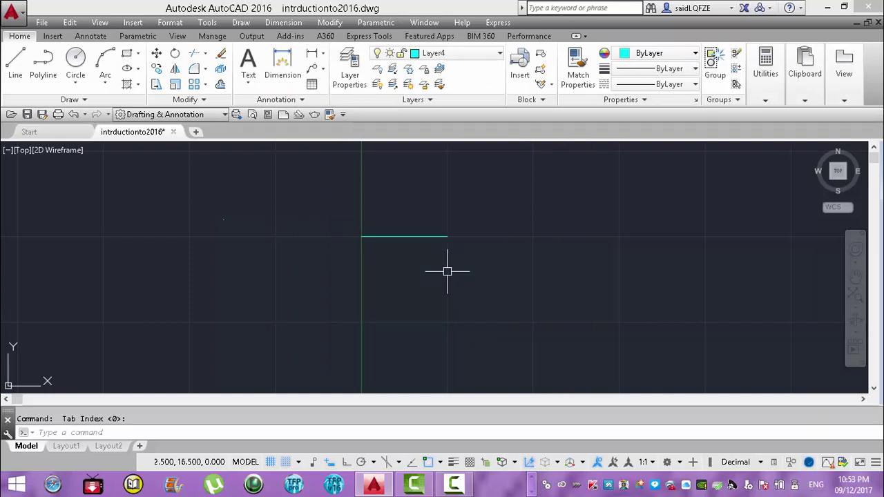
key(F9)
scroll(475, 304, up, 2)
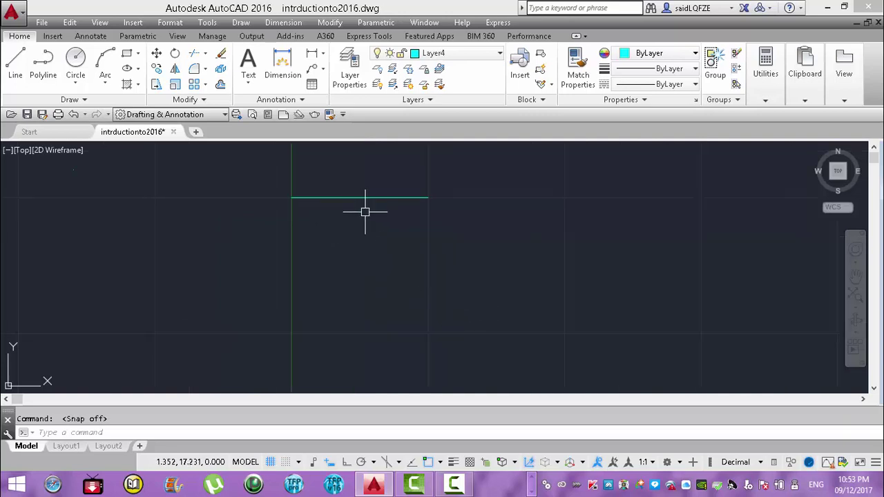
Change the grid's Major line every value to 10 in Drafting Settings.
click(206, 22)
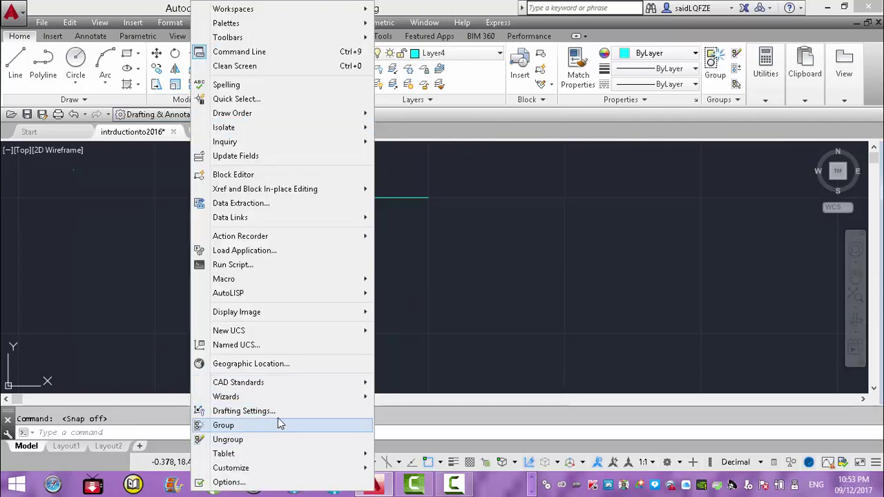
click(310, 409)
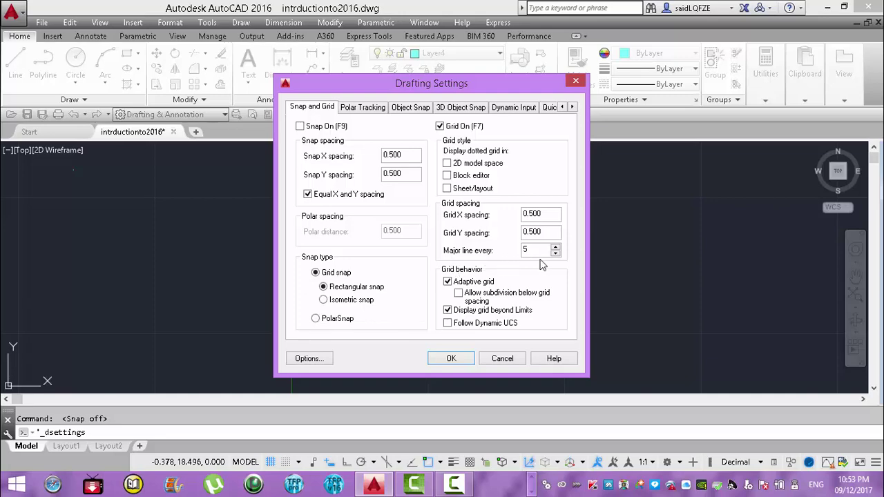
click(503, 359)
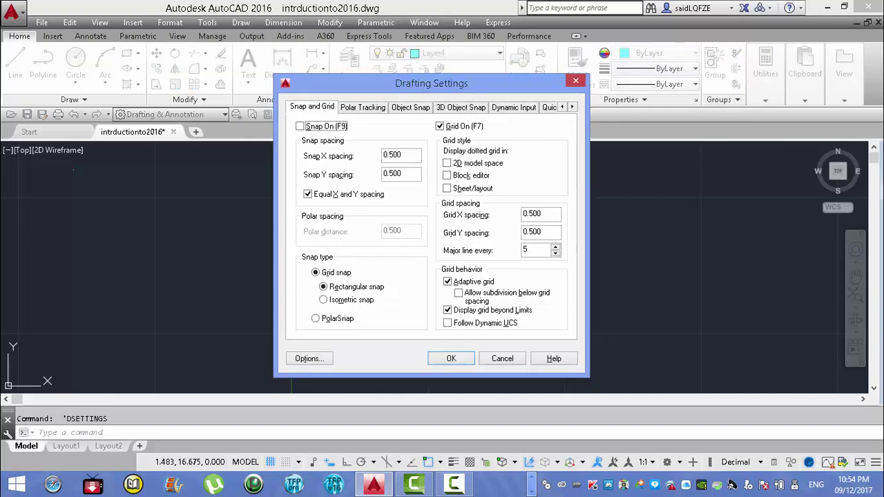
click(532, 251)
text(0)
click(451, 359)
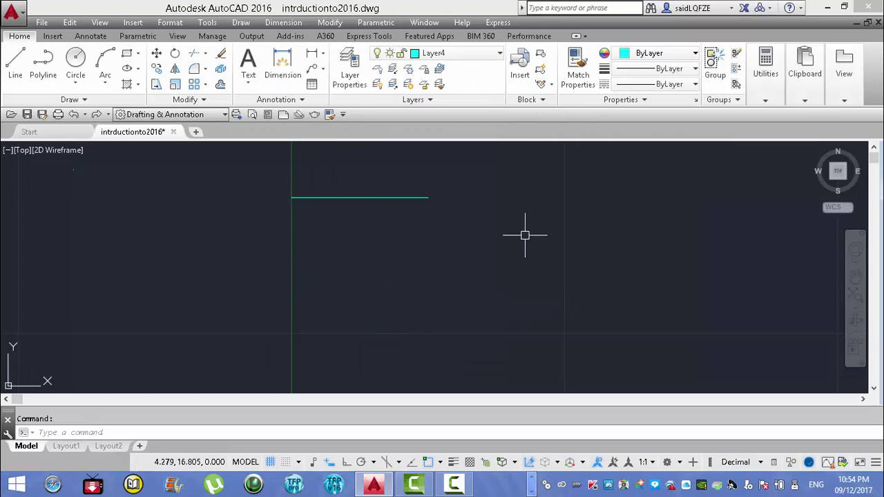
Via DS, set Major line every back to 5, tick Snap On, and apply.
text(ds)
key(Return)
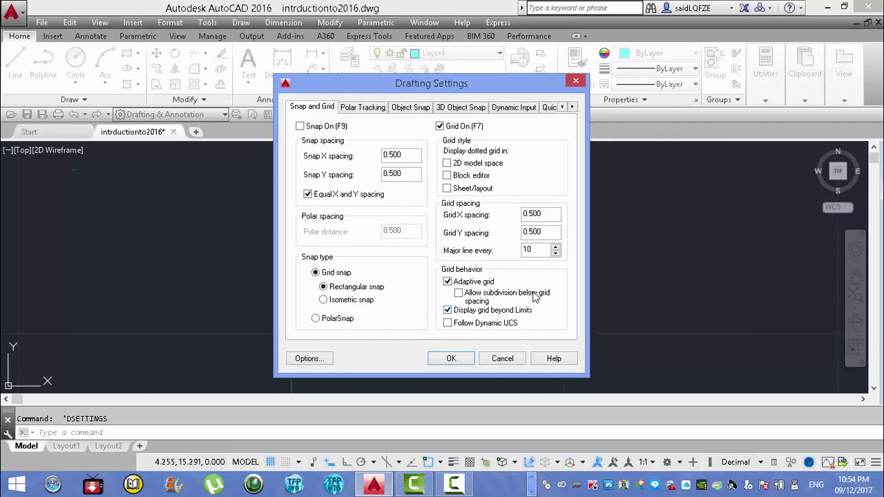
double_click(528, 250)
text(5)
click(299, 126)
click(450, 358)
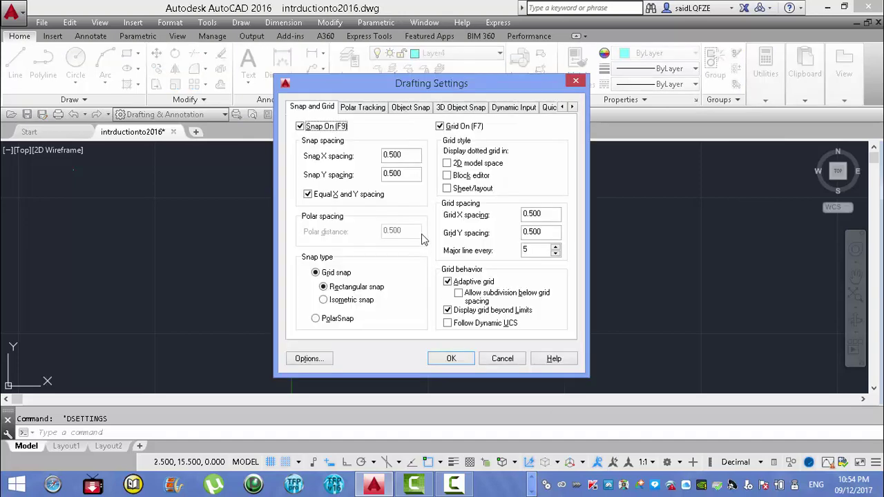
Try snap X spacing 1, then 2, toggling Equal X and Y spacing off and back on.
click(409, 156)
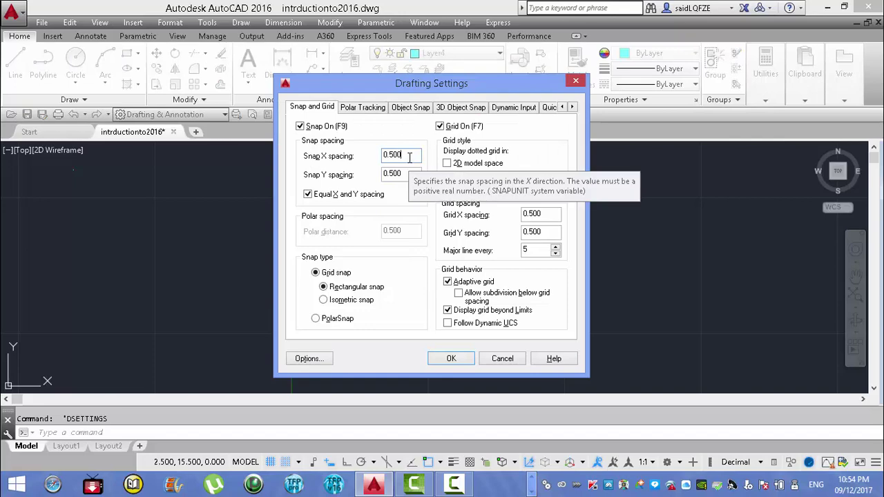
drag(409, 156, 354, 150)
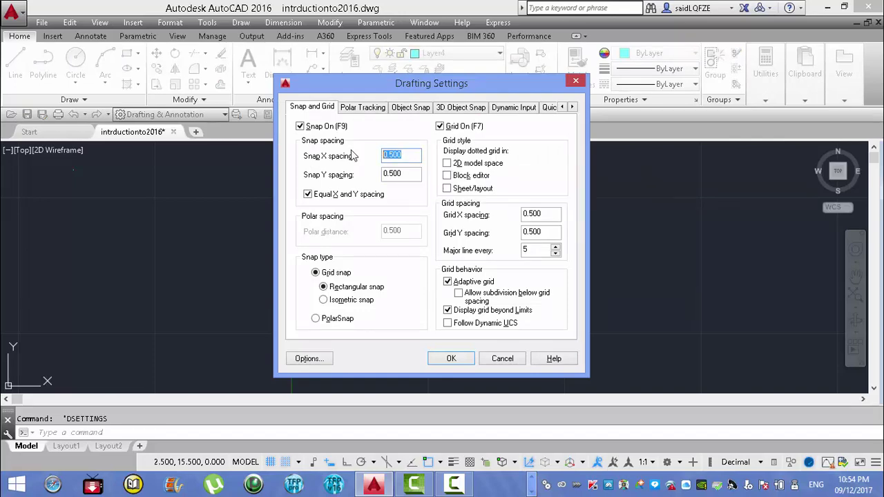
text(1)
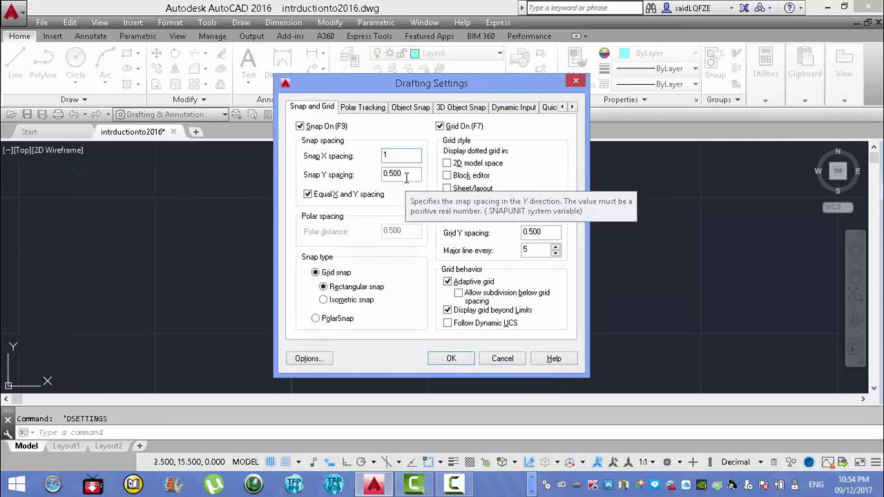
click(406, 177)
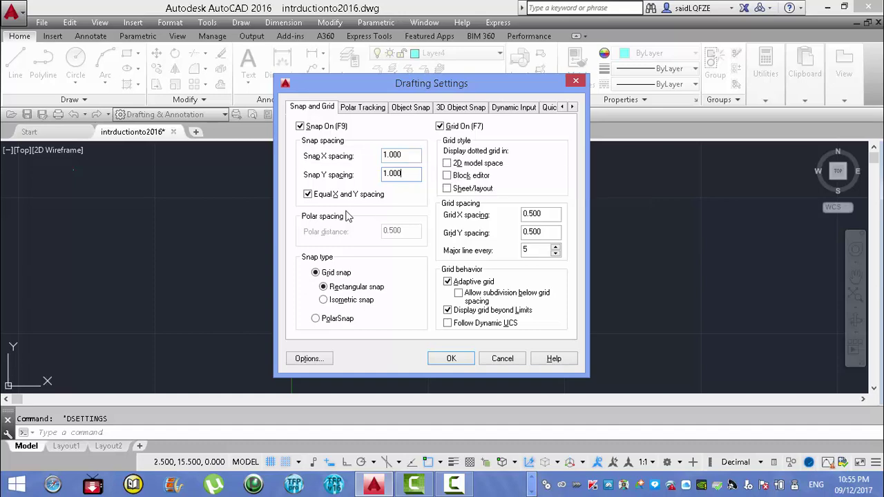
click(308, 194)
drag(418, 157, 324, 152)
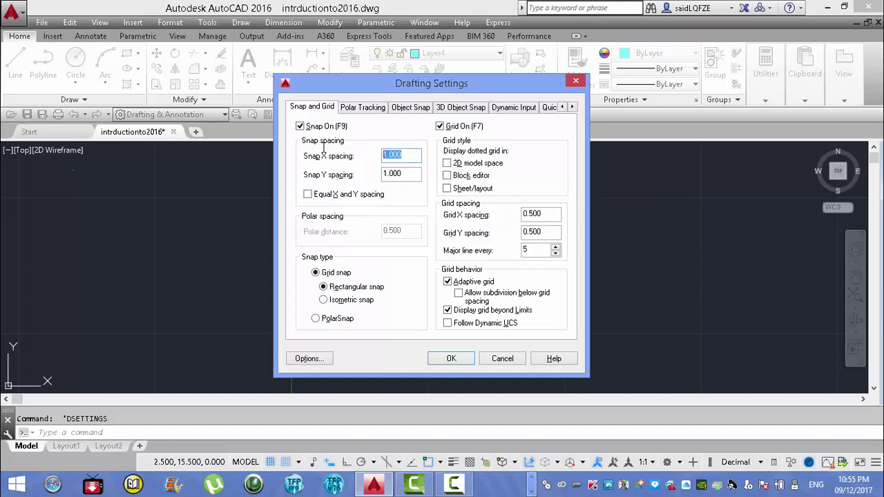
text(2)
click(414, 179)
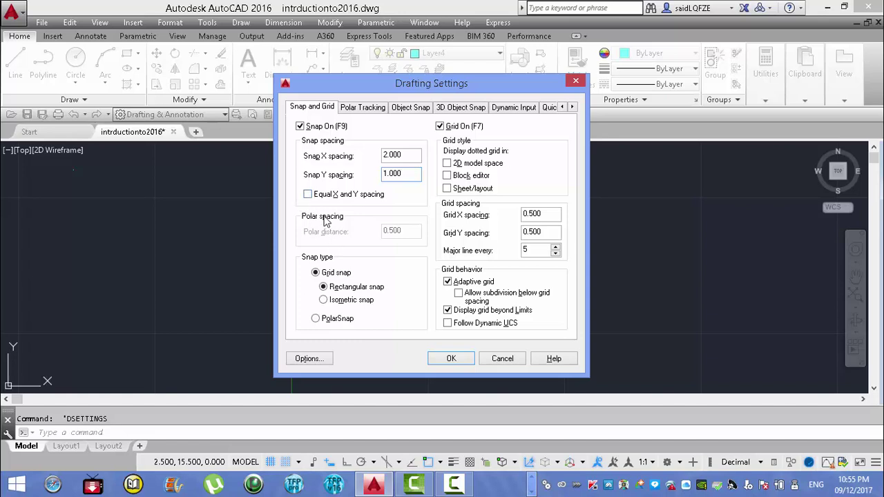
click(308, 195)
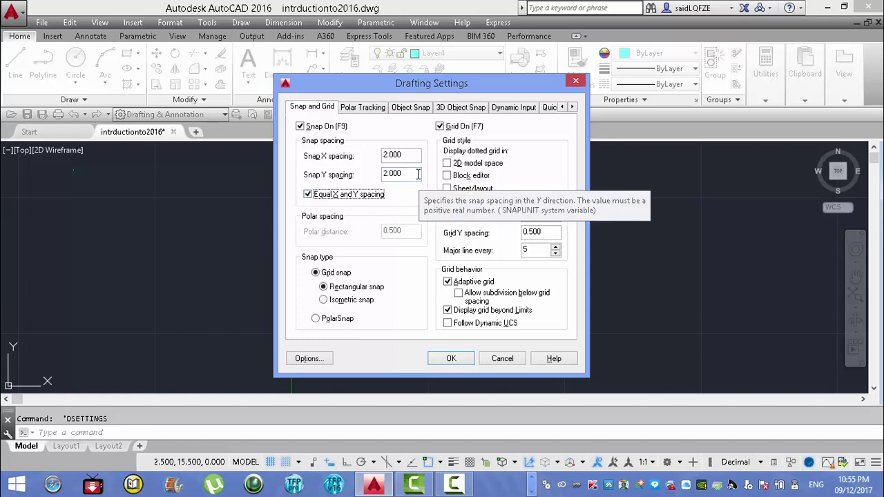
Clear both snap spacings, dismiss the invalid-input error, and enter 0.500.
double_click(397, 154)
key(BackSpace)
text(0.5)
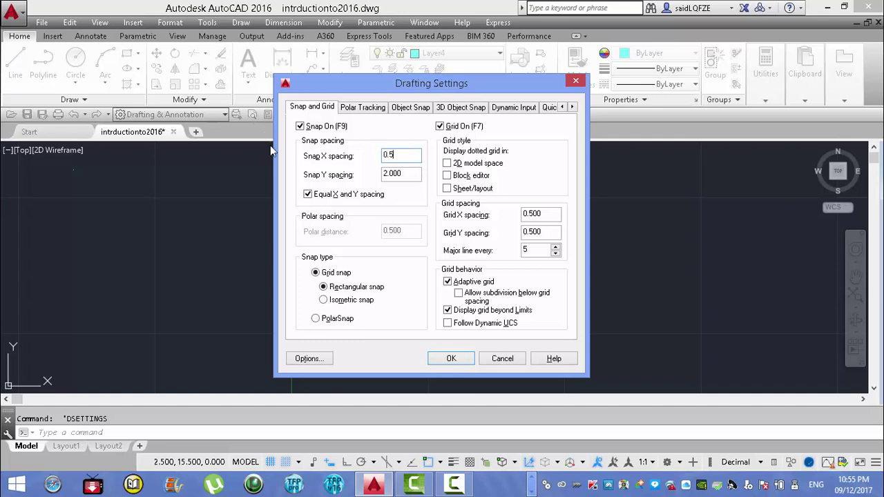
click(399, 175)
double_click(397, 175)
key(BackSpace)
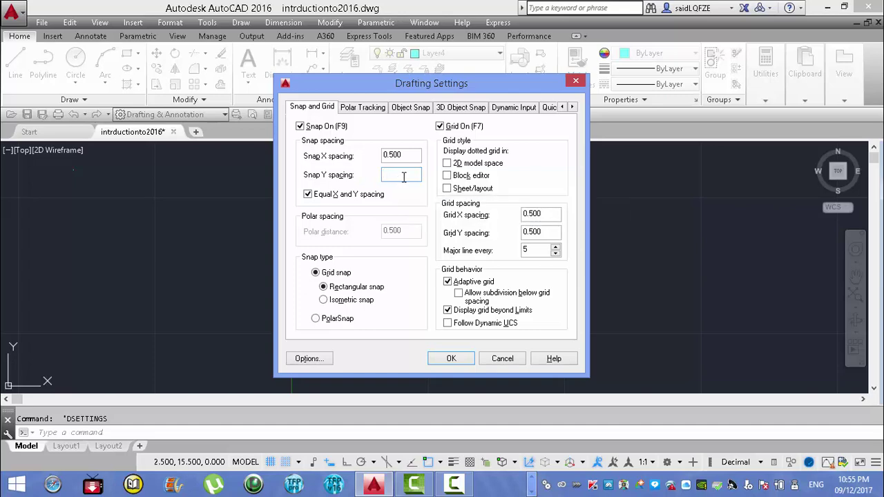
click(415, 158)
click(475, 263)
text(0.5)
text(00)
Set snap X spacing to 1.000 with equal X and Y spacing and apply.
double_click(411, 154)
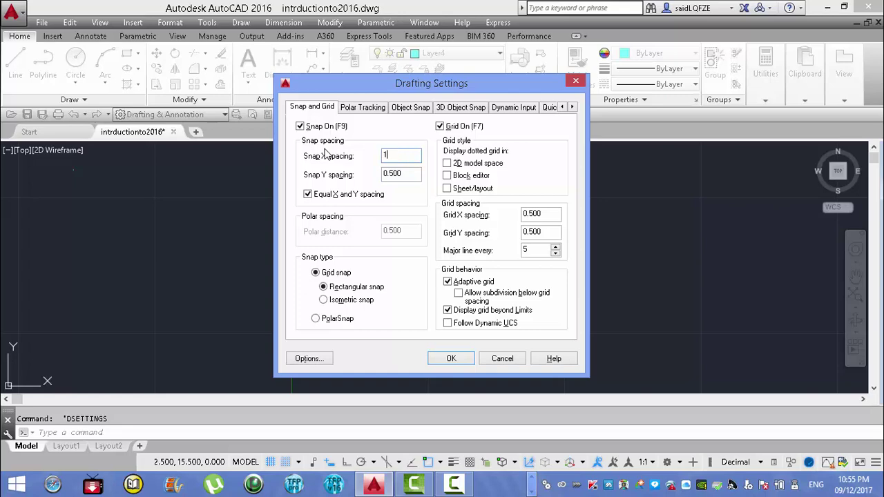
text(1)
key(Tab)
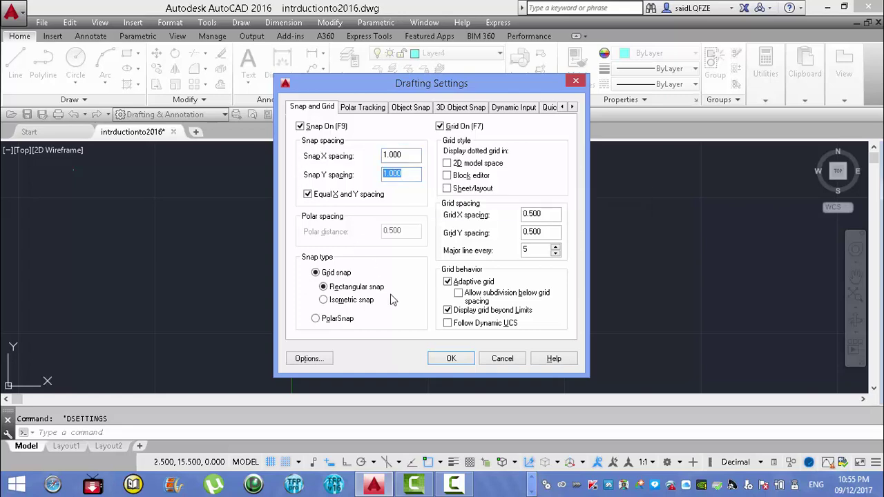
click(451, 359)
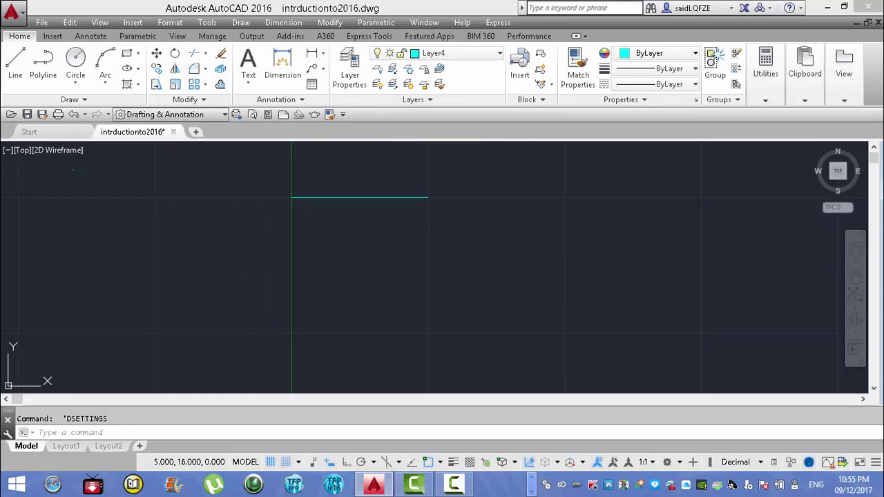
Reopen Drafting Settings and toggle all three dotted-grid checkboxes on, then leave them unchecked.
key(Return)
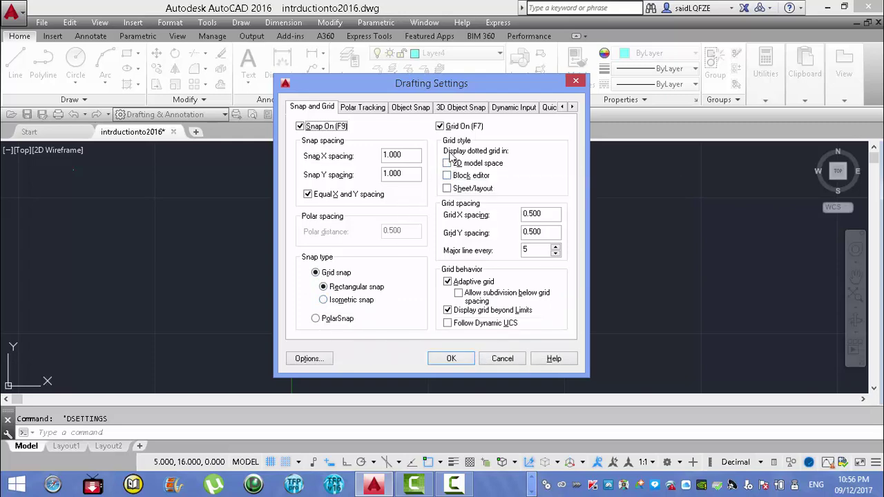
click(447, 163)
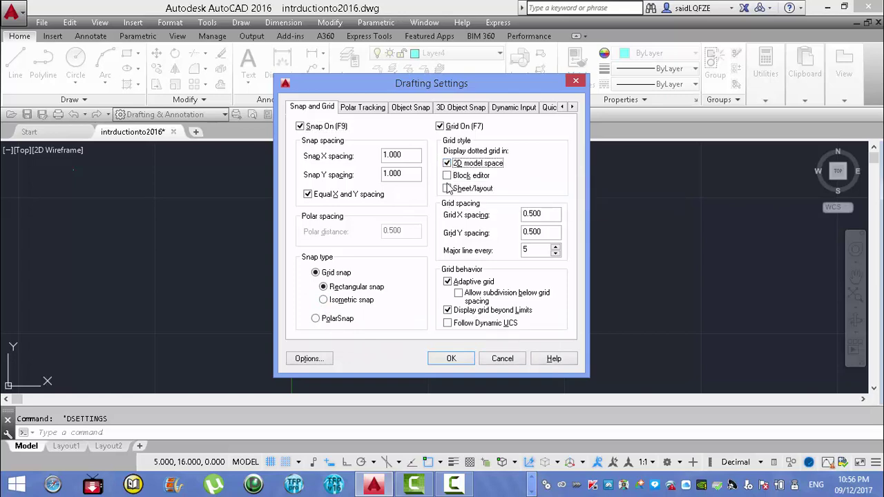
click(447, 176)
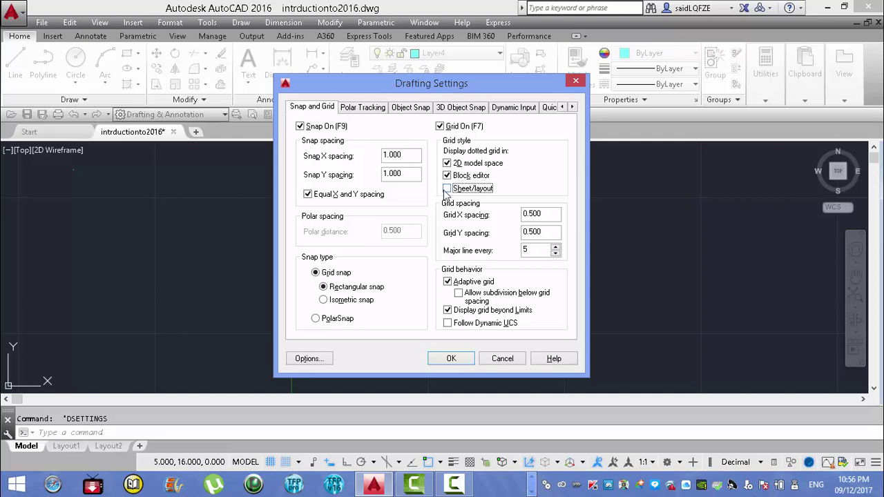
click(447, 188)
click(447, 176)
click(447, 188)
click(447, 163)
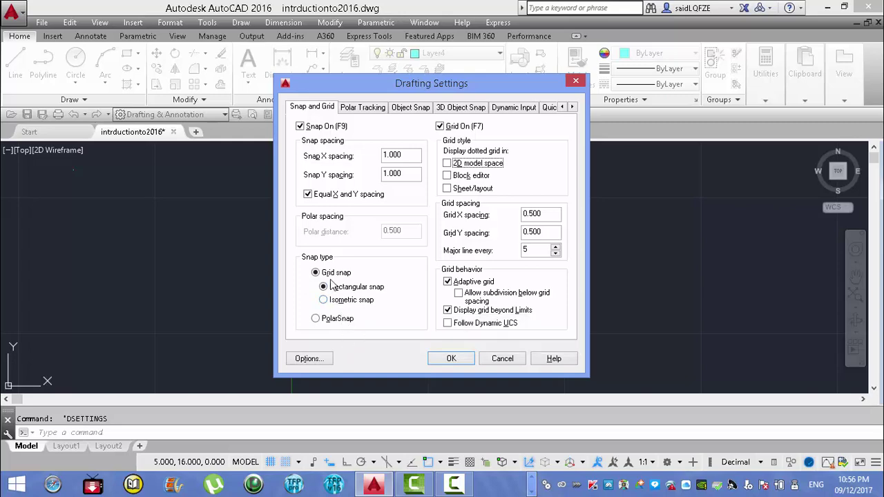
Set the snap type to Isometric snap, apply it, then reopen Drafting Settings.
click(324, 301)
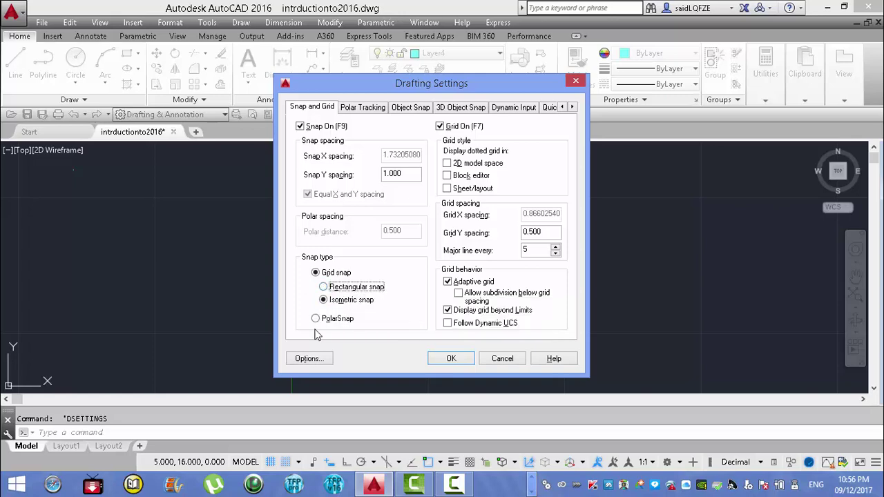
click(324, 287)
click(345, 289)
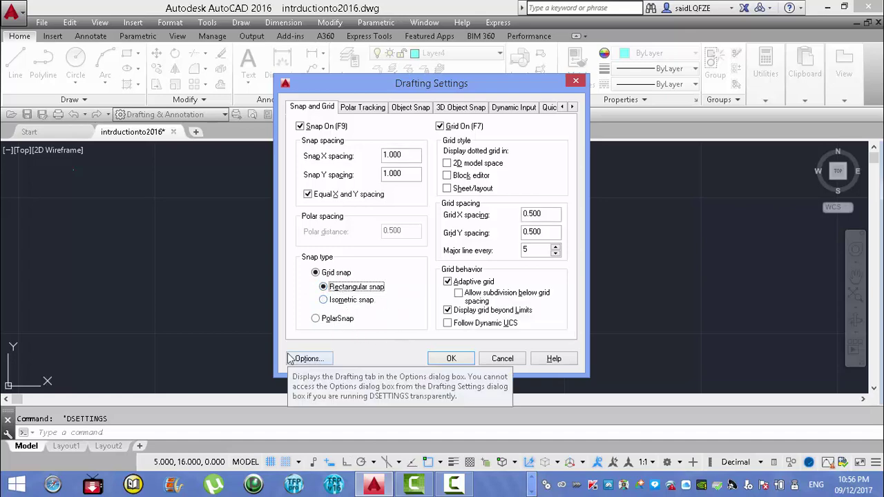
click(324, 301)
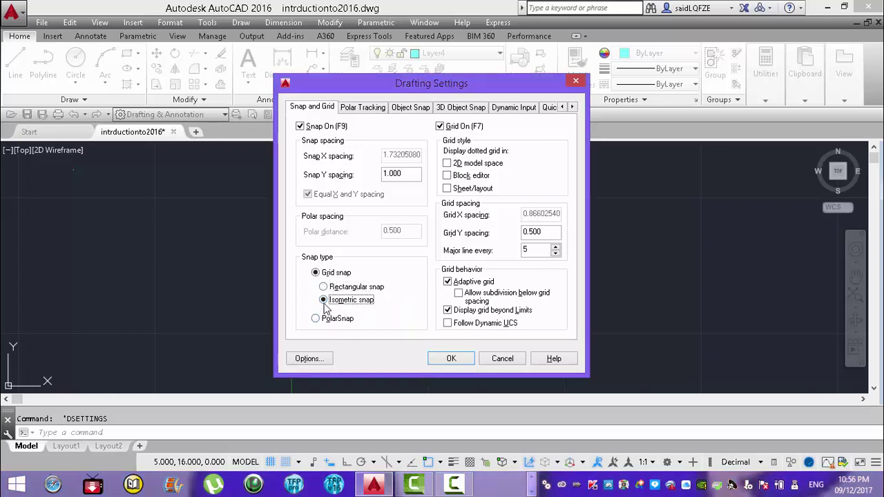
click(451, 359)
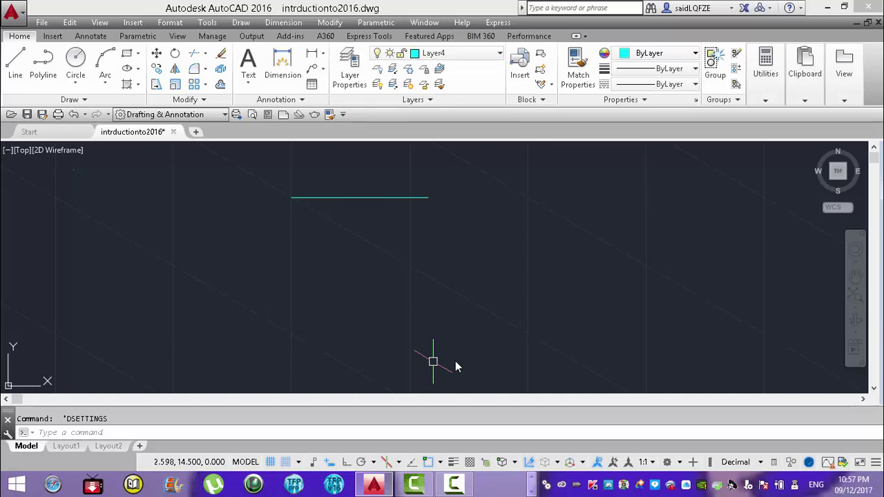
key(Return)
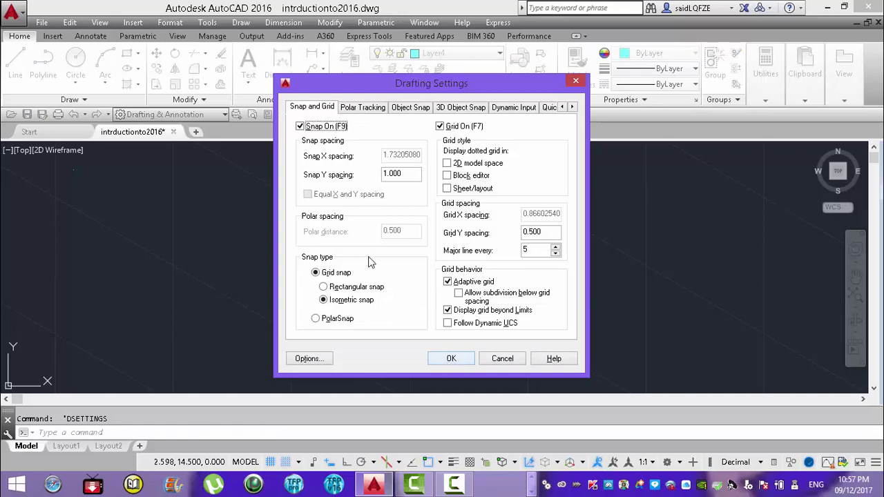
Return to Rectangular snap, try PolarSnap, then settle on Grid snap and apply.
click(323, 286)
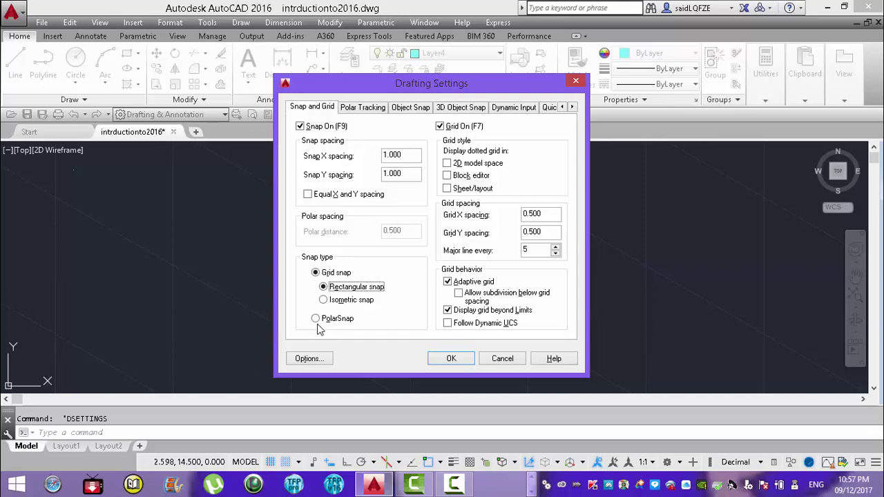
click(315, 322)
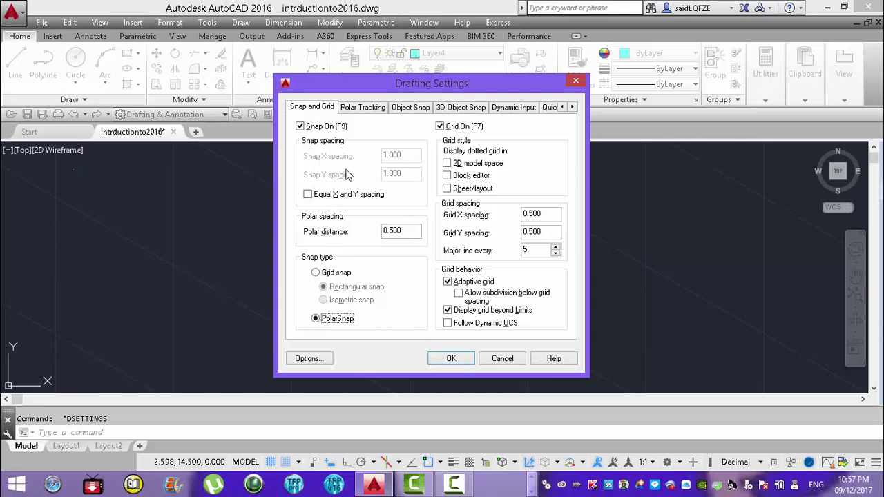
click(316, 273)
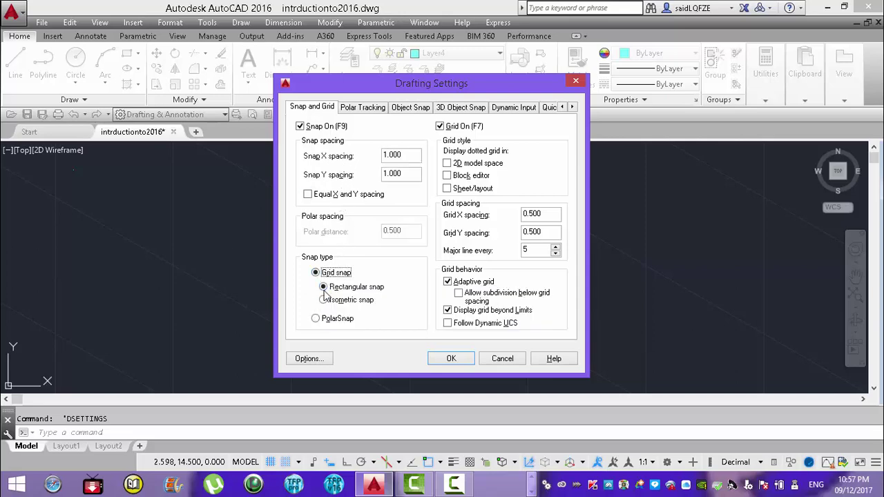
click(451, 359)
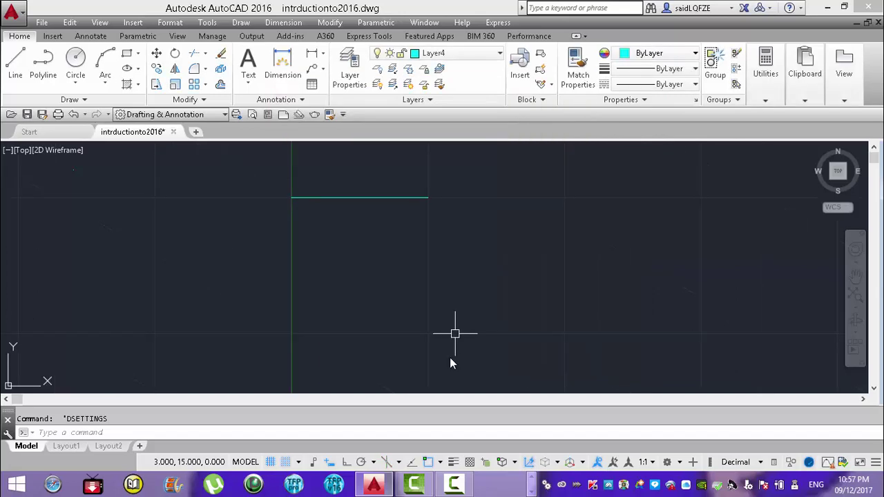
Check Display dotted grid in 2D model space and apply it.
key(Return)
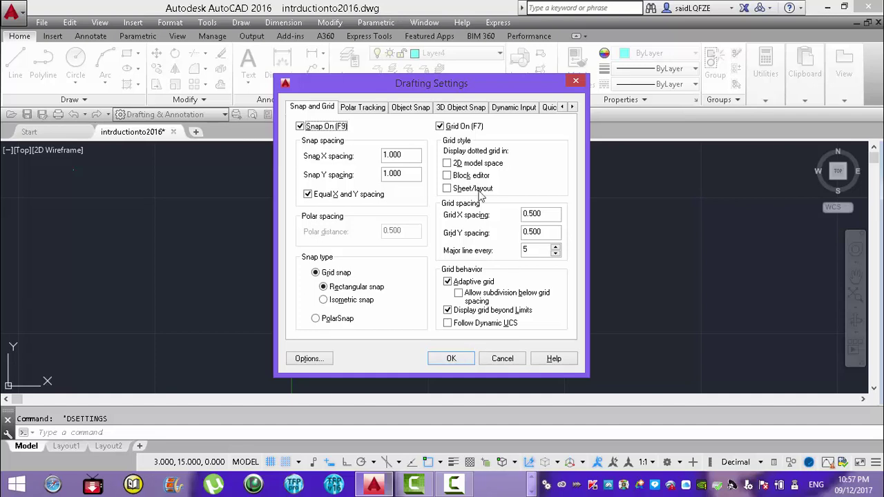
click(447, 163)
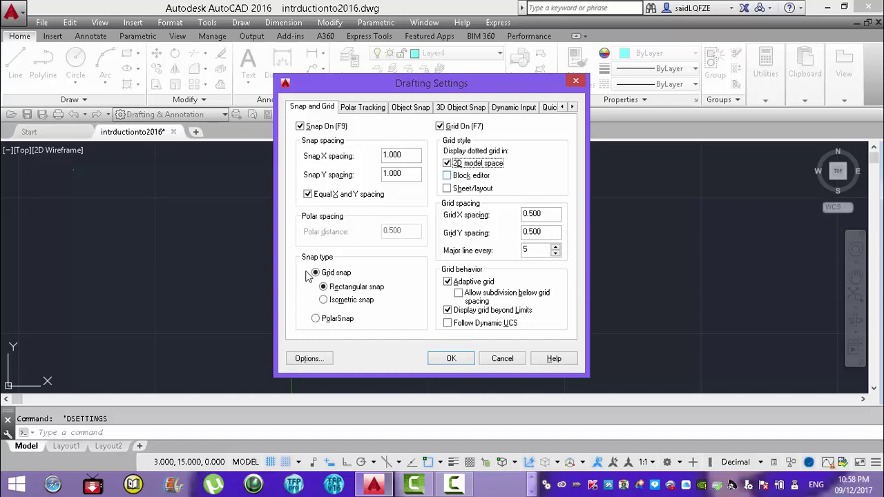
click(451, 359)
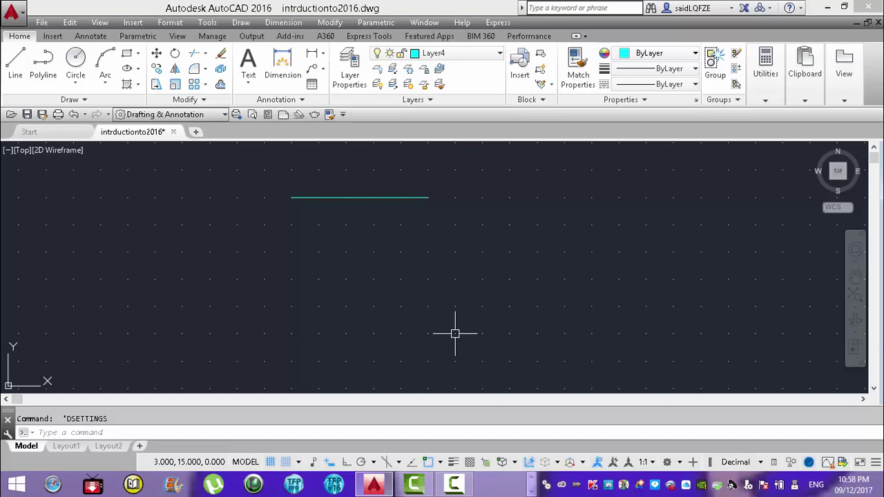
Reopen settings with DS, uncheck dotted grid for 2D model space, apply, and reopen.
text(ds)
key(Return)
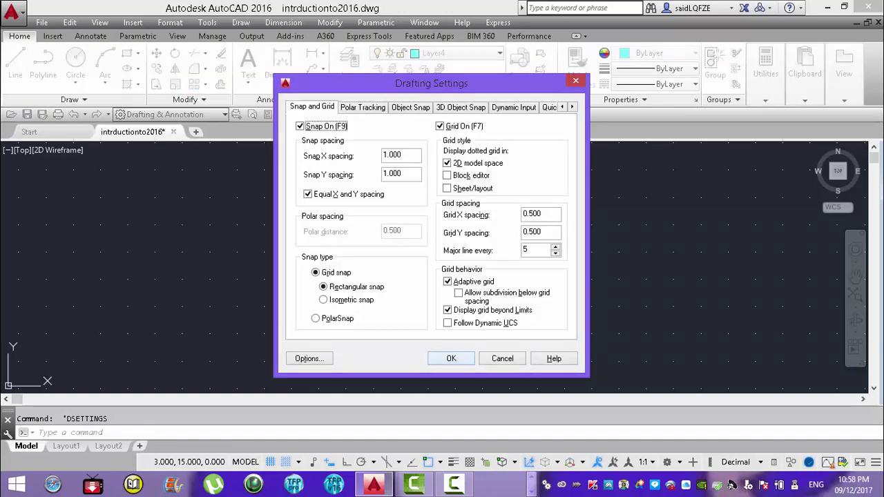
click(448, 164)
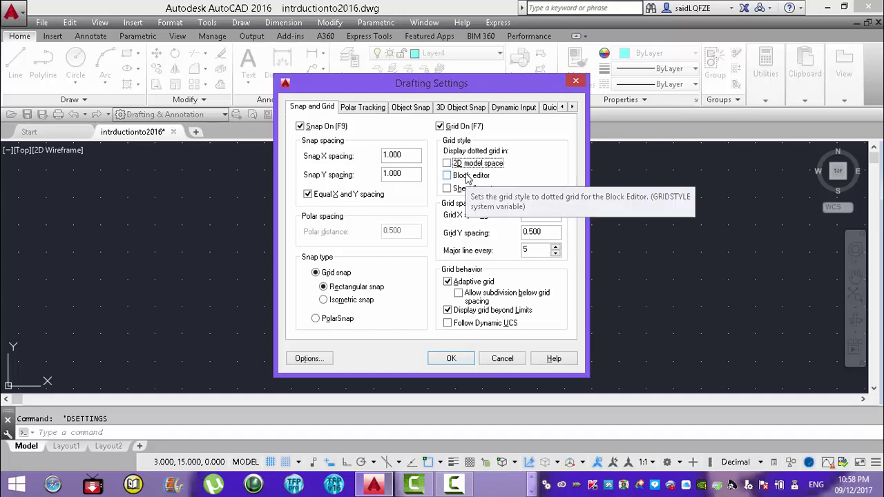
click(450, 358)
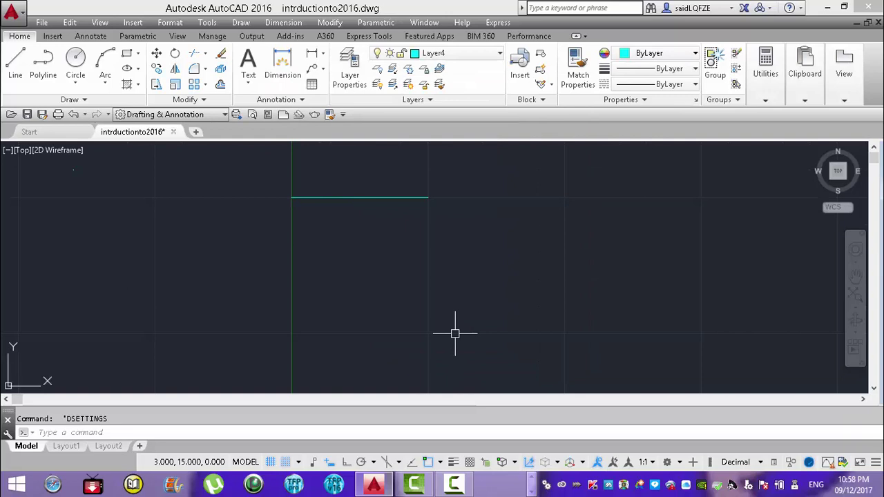
key(Return)
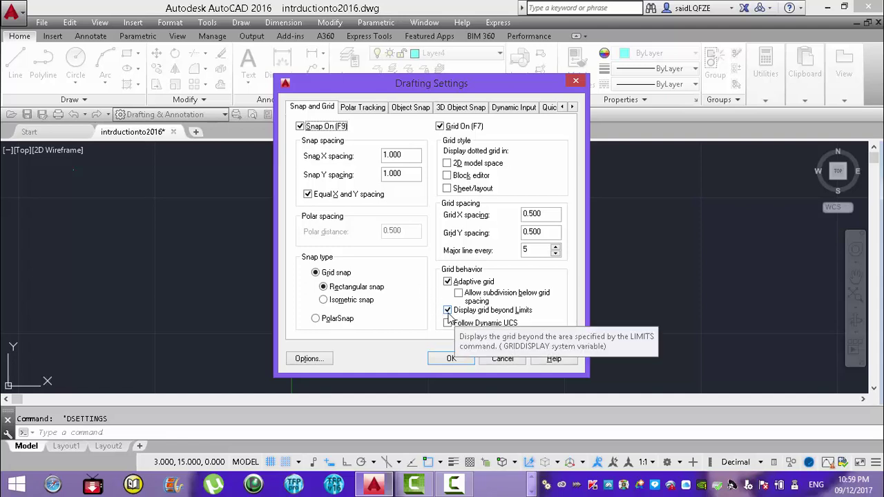
Close Drafting Settings and zoom to Extents, then to All.
click(451, 359)
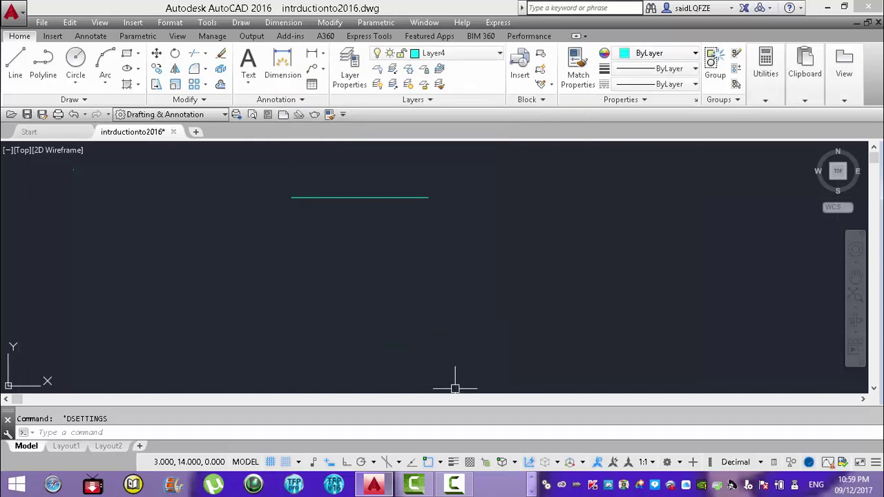
scroll(499, 272, down, 4)
scroll(494, 270, down, 4)
text(z)
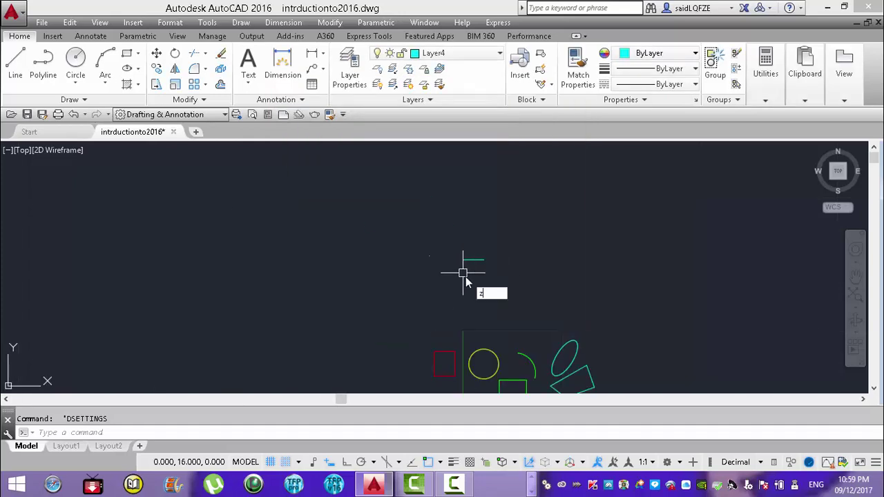
key(Return)
text(e)
key(Return)
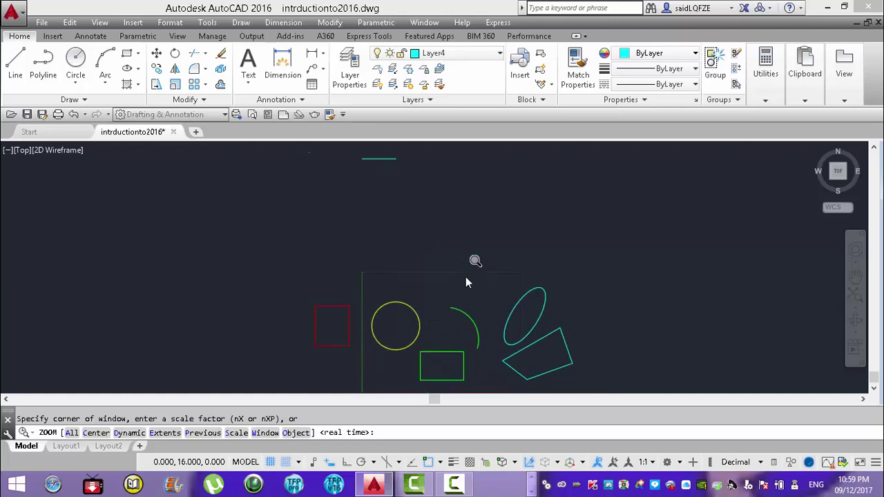
text(a)
key(Return)
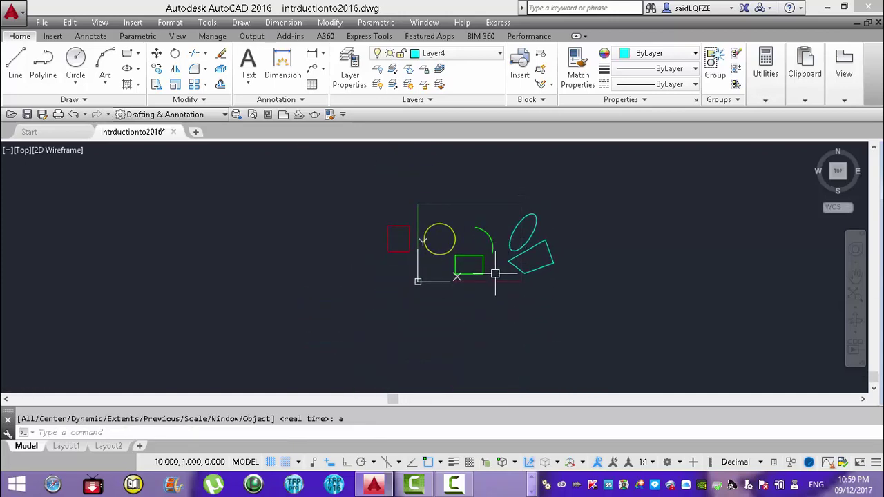
Zoom back in slightly, then start and cancel another zoom.
scroll(494, 274, up, 4)
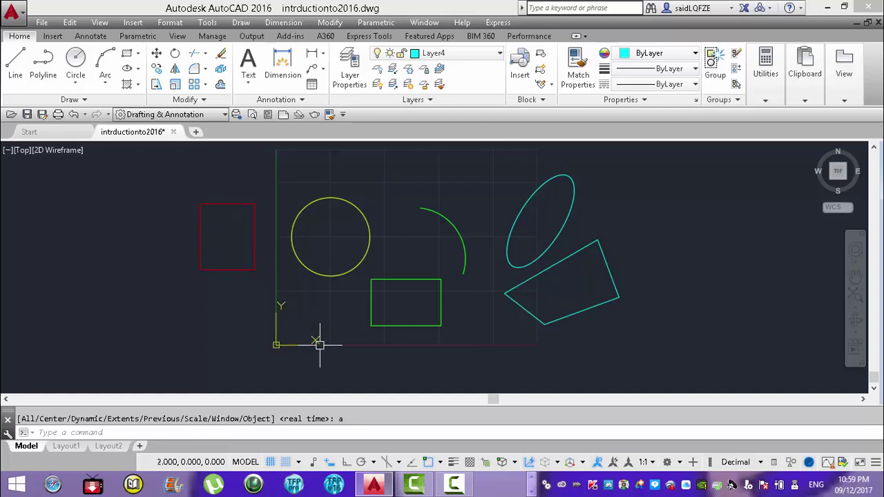
text(z)
key(Return)
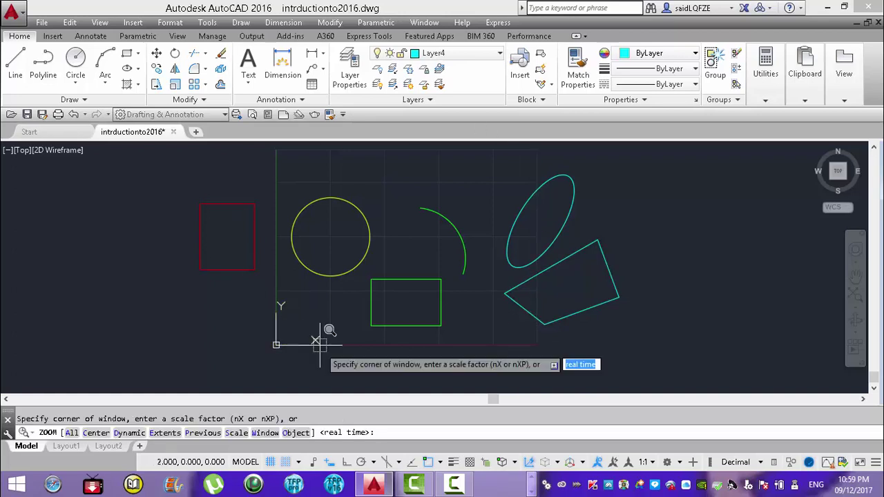
key(Escape)
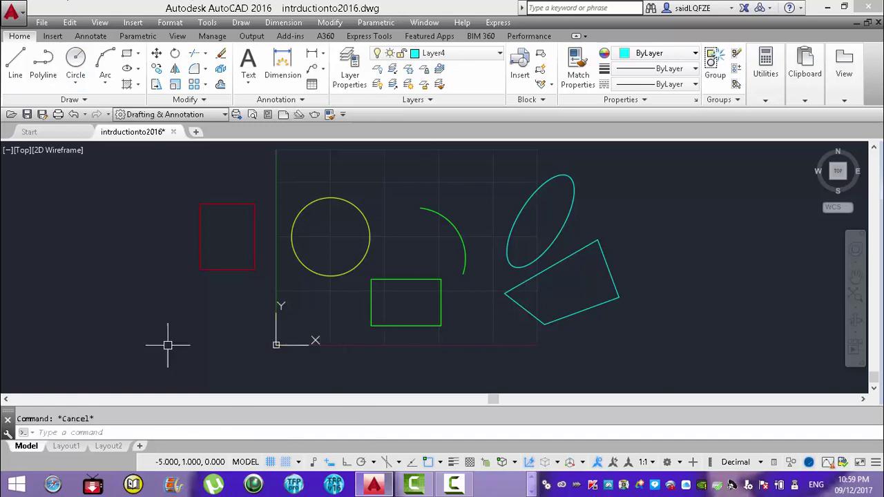
Enable Display grid beyond Limits in Snap Settings, apply, then reopen 'DSETTINGS.
click(299, 462)
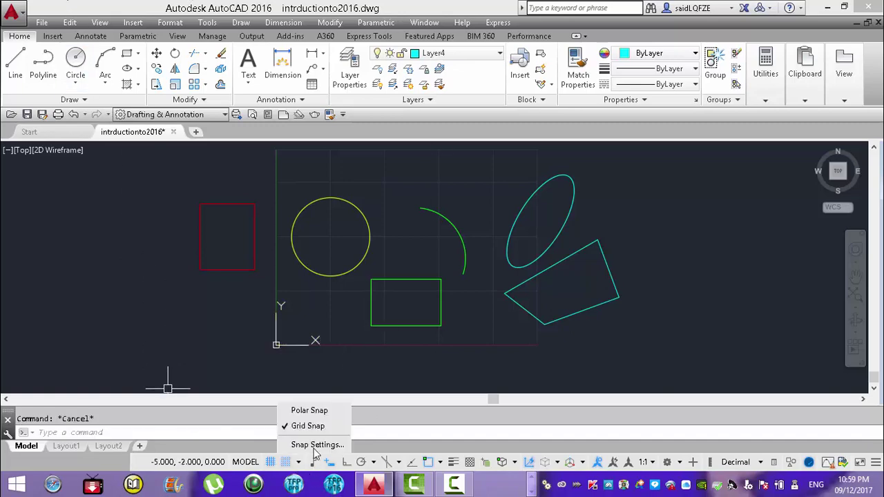
click(316, 446)
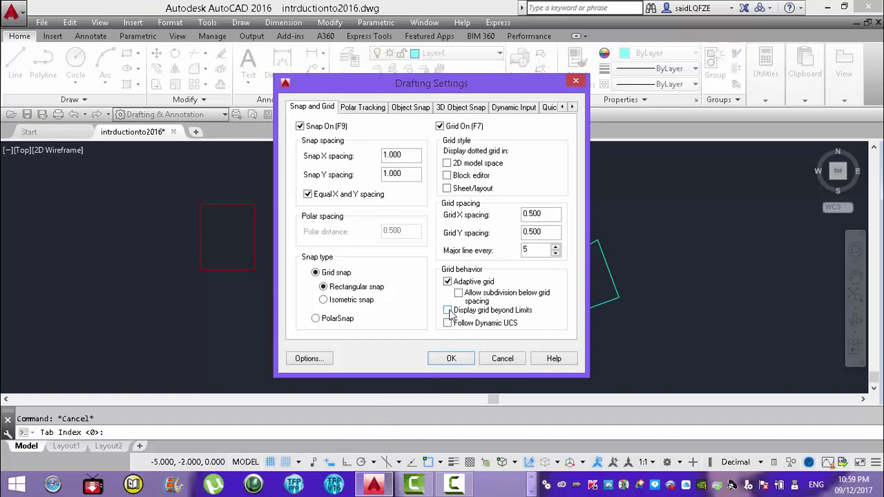
click(449, 311)
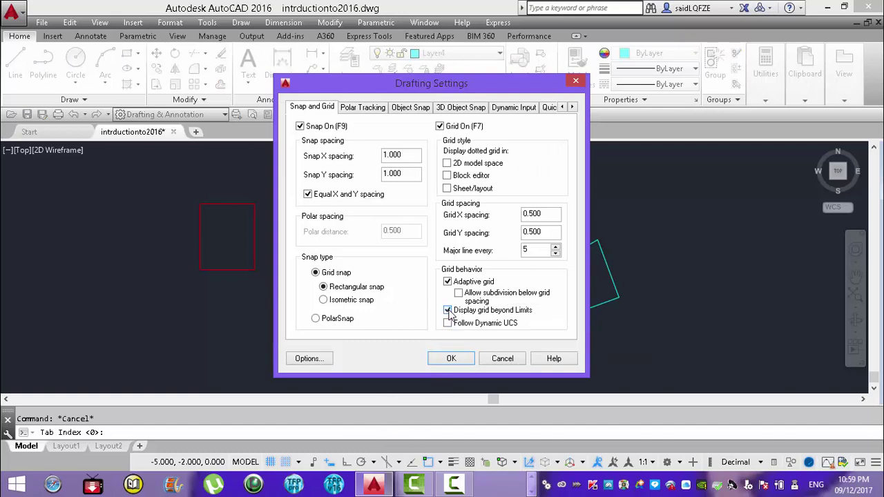
click(453, 359)
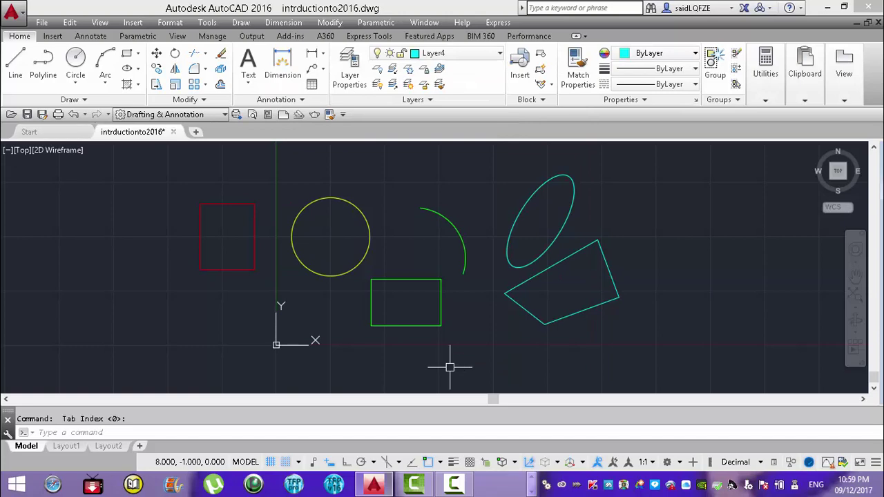
key(Return)
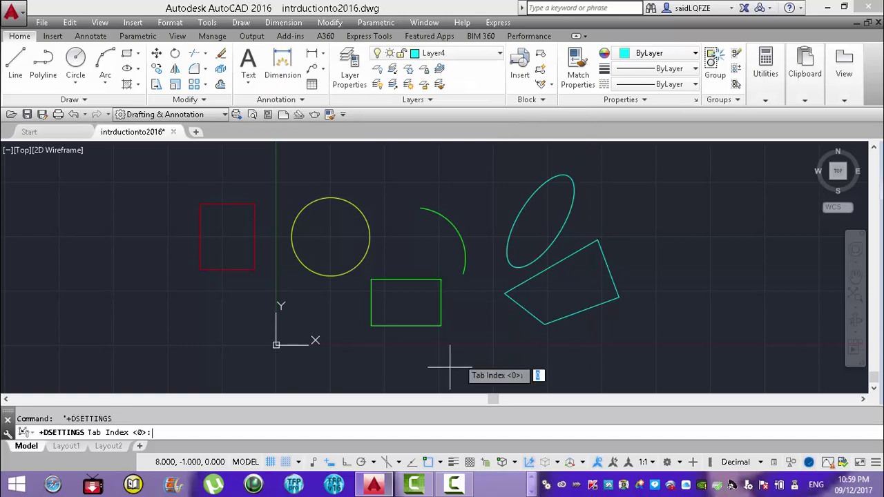
key(Return)
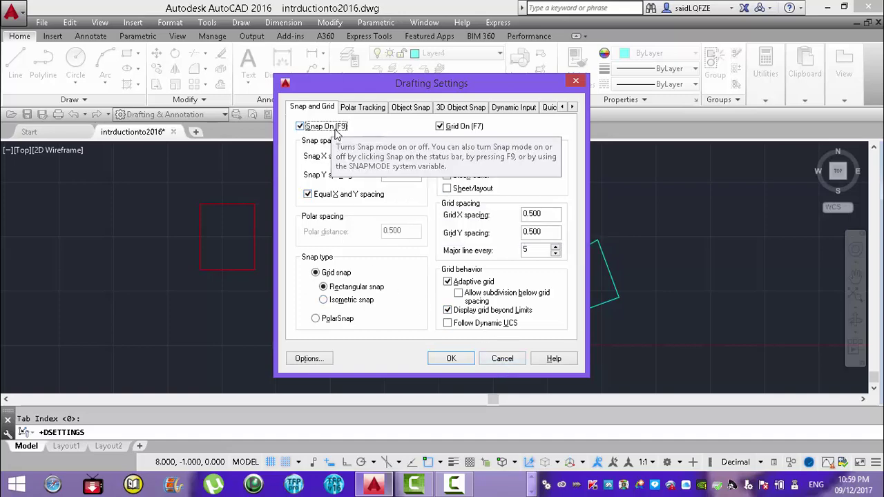
Cancel Drafting Settings, turn grid snap off with F9, and adjust the zoom.
click(500, 364)
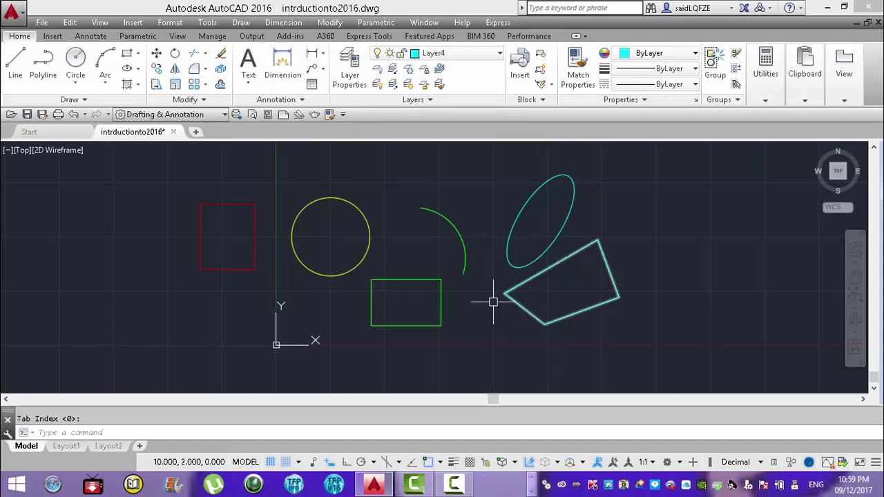
mouse_move(511, 299)
key(F9)
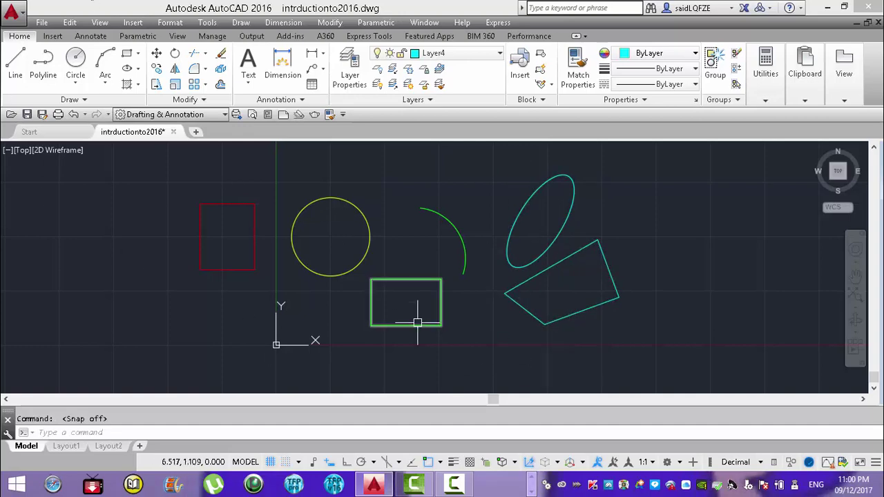
scroll(510, 261, up, 5)
scroll(474, 265, down, 2)
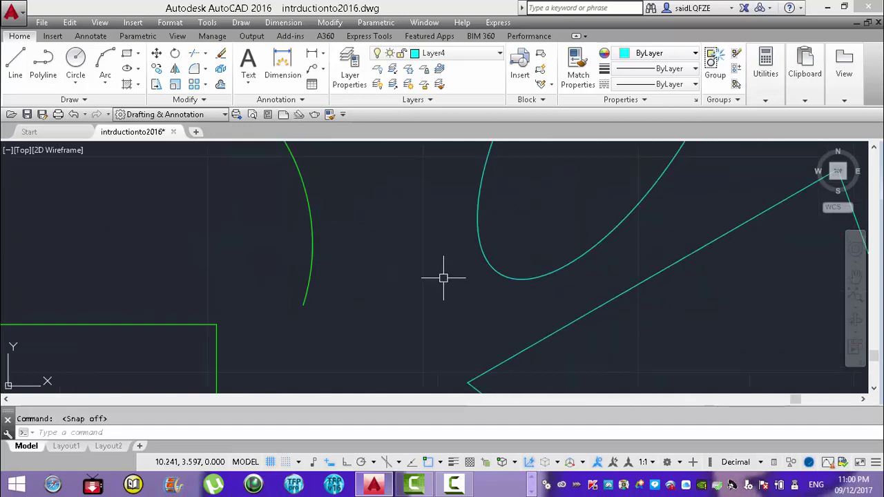
Start a Line, turn grid snap back on, then cancel without drawing.
text(l)
key(Return)
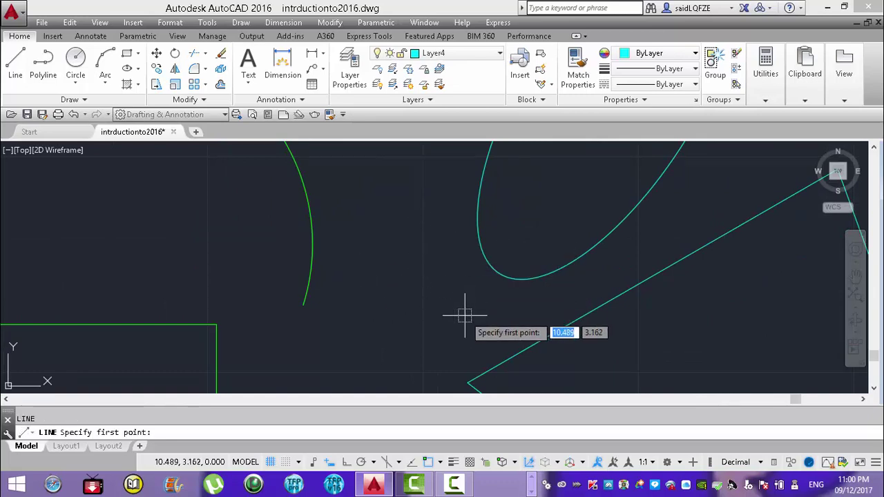
key(F9)
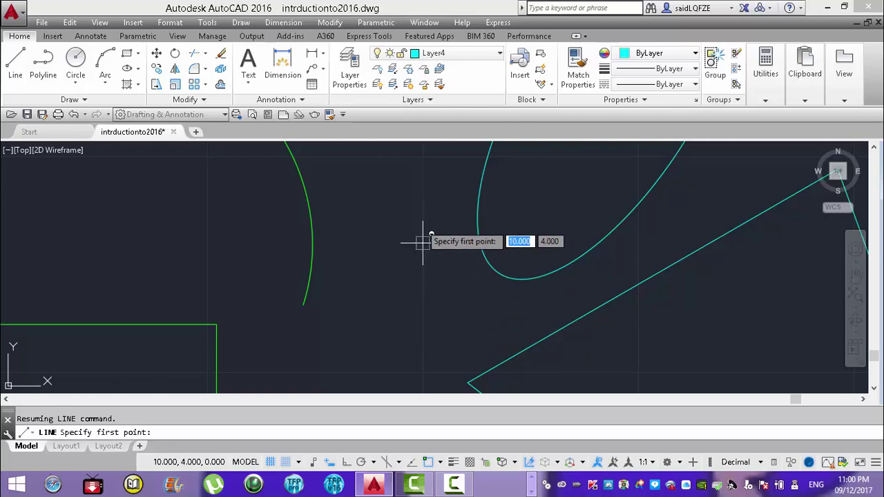
key(Return)
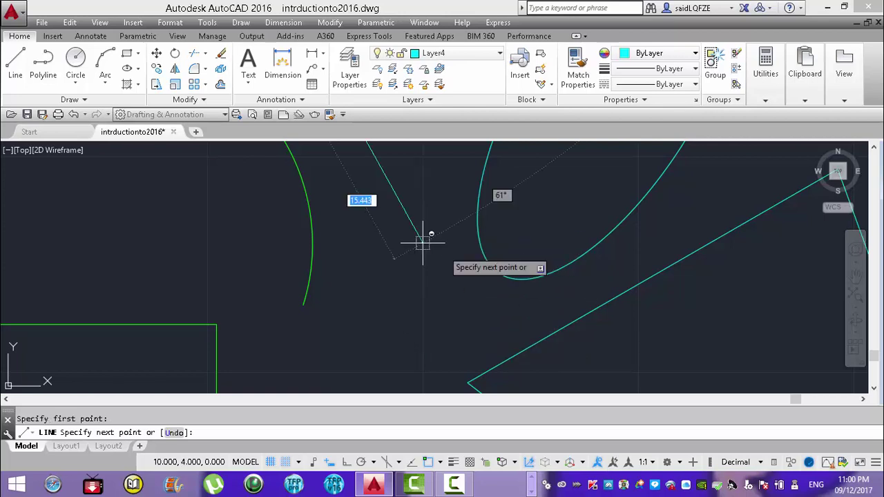
key(Escape)
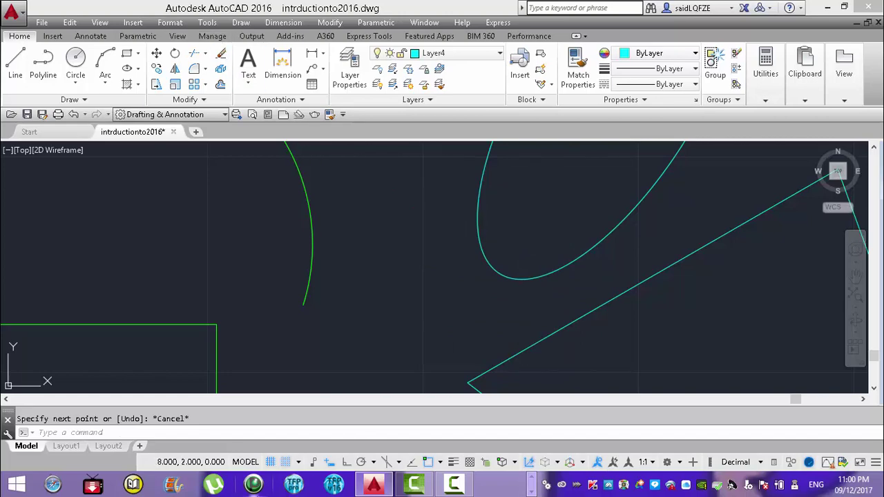
Turn on dotted grid display for 2D model space through Snap Settings.
click(298, 462)
click(315, 446)
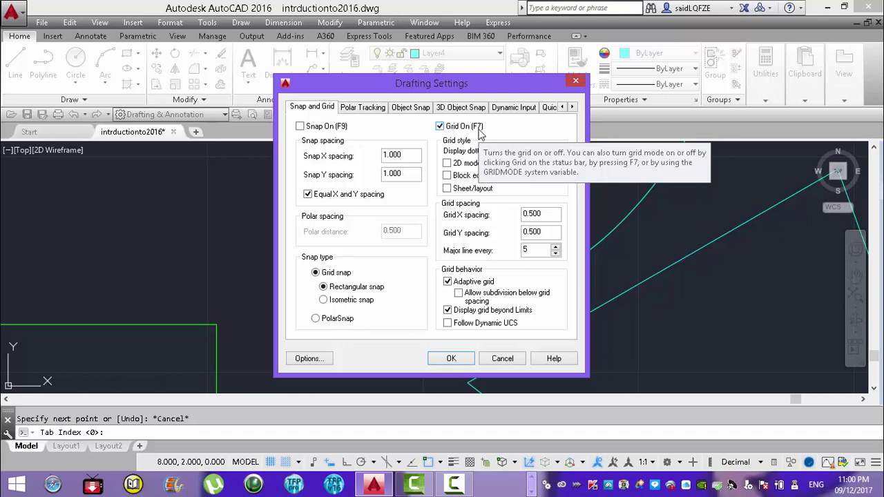
click(447, 163)
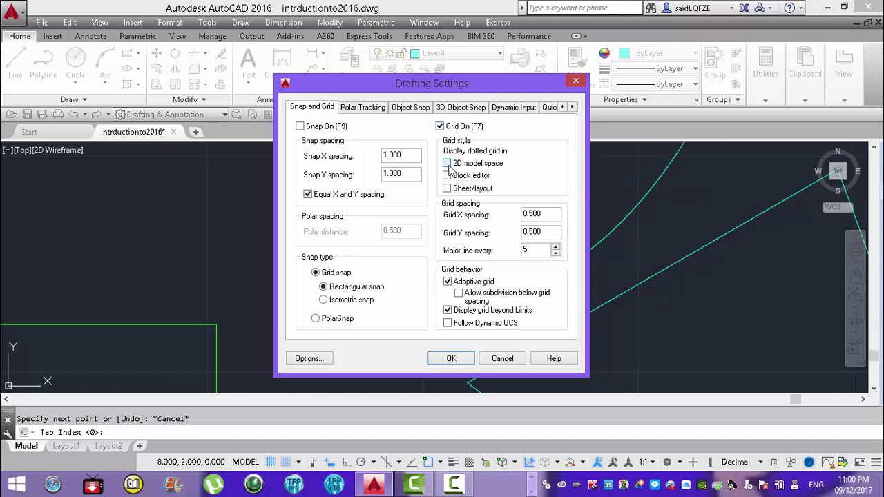
click(452, 358)
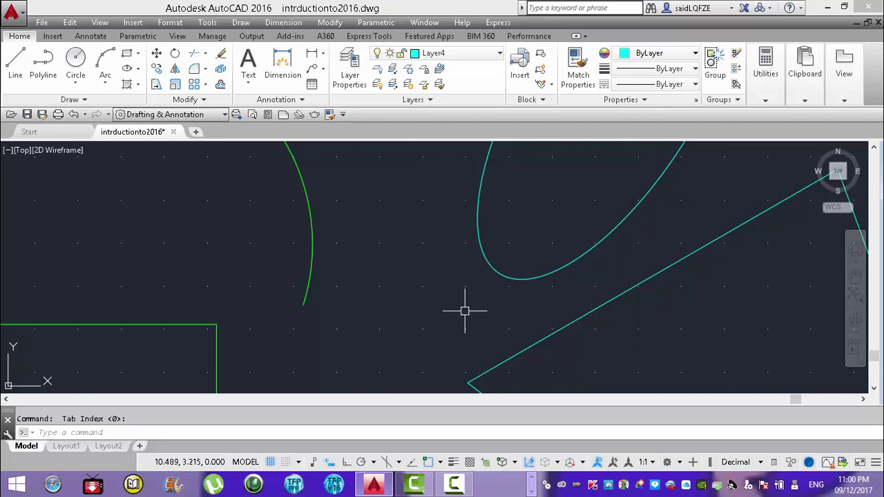
Reopen Drafting Settings via 'DSETTINGS and cancel without changes.
key(Return)
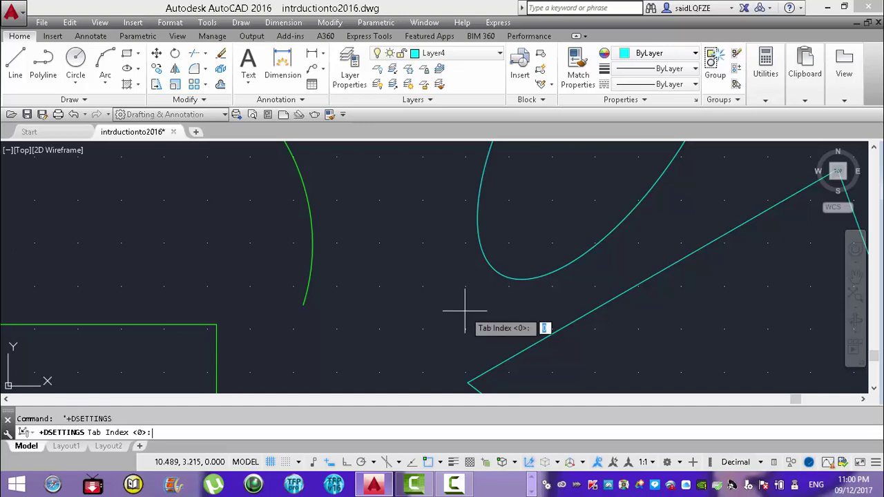
key(Return)
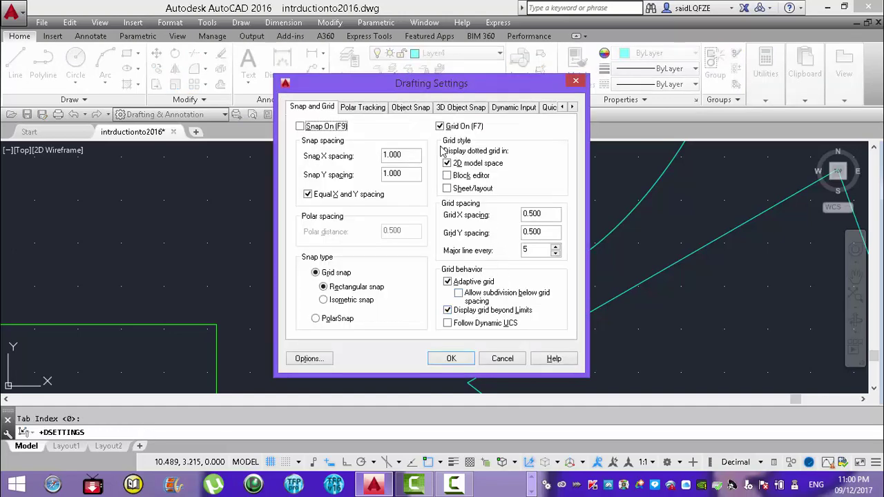
click(516, 359)
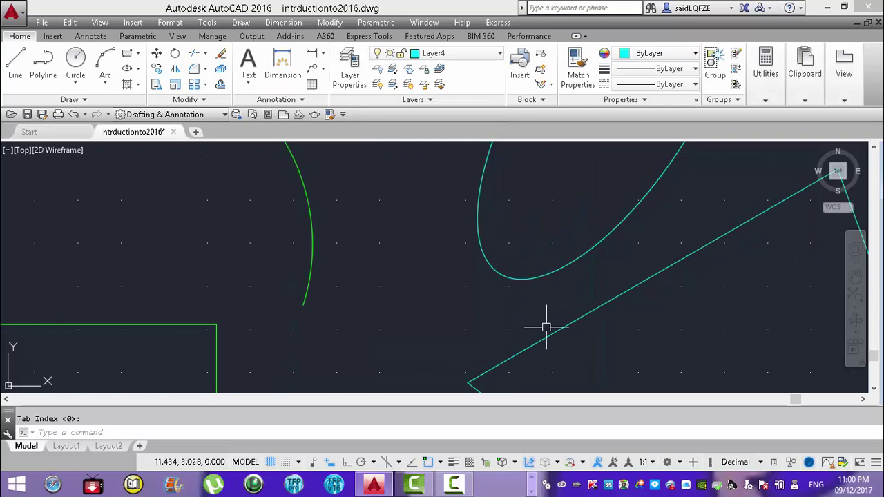
Hide the grid with F7, then enable Follow Dynamic UCS, Grid On and Snap On.
key(F7)
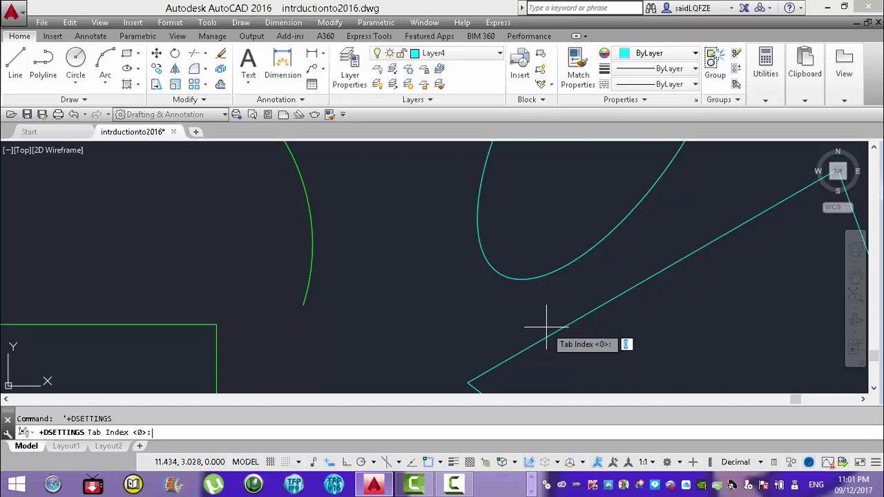
key(Return)
click(487, 323)
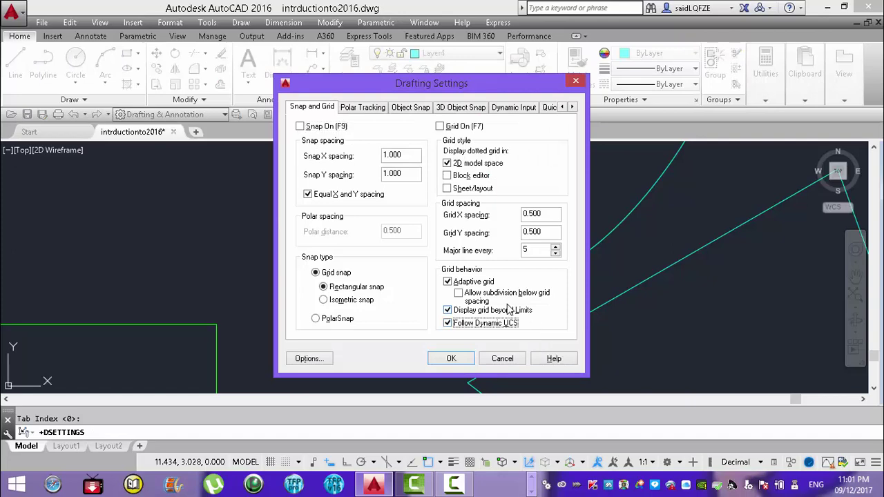
click(440, 127)
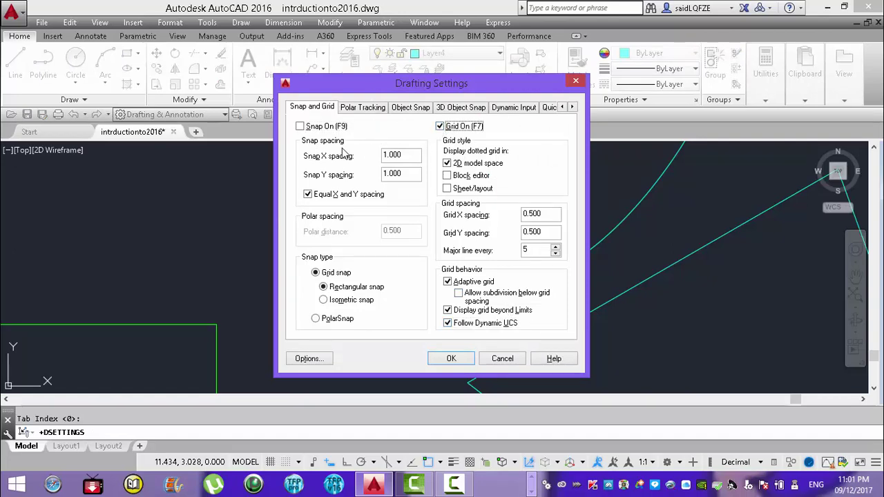
click(300, 127)
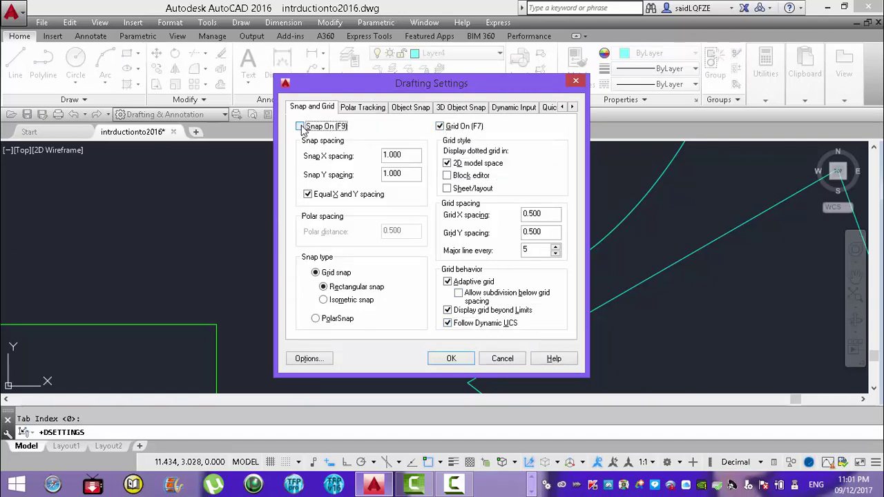
click(453, 359)
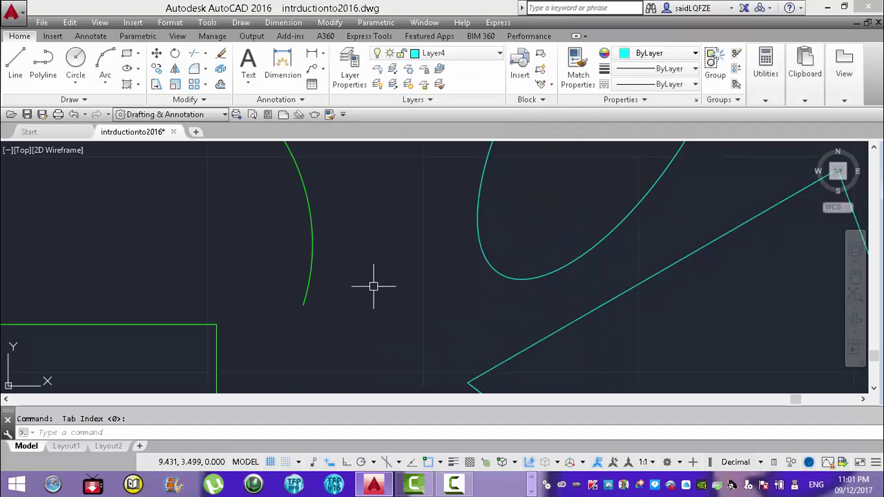
text(grid)
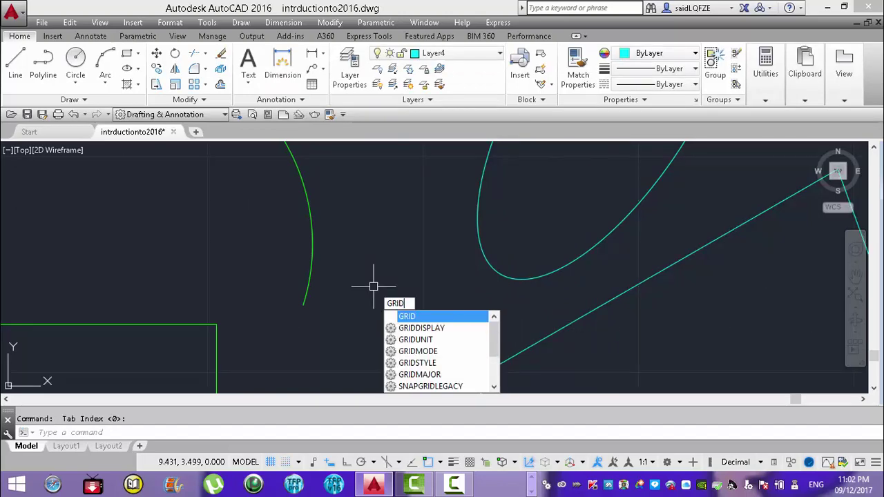
key(Return)
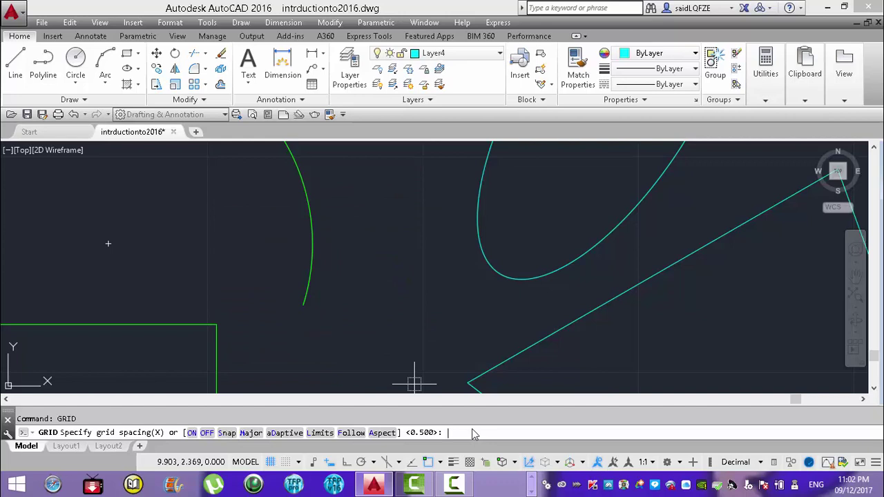
text(off)
key(Return)
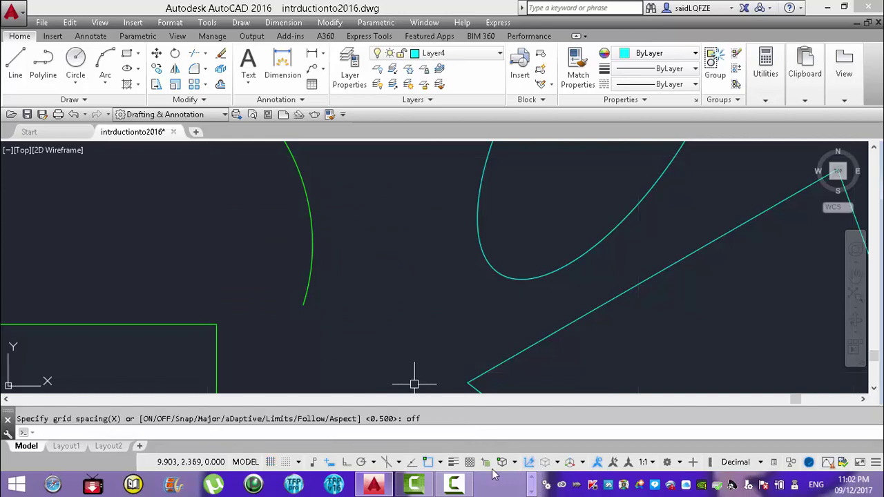
key(Return)
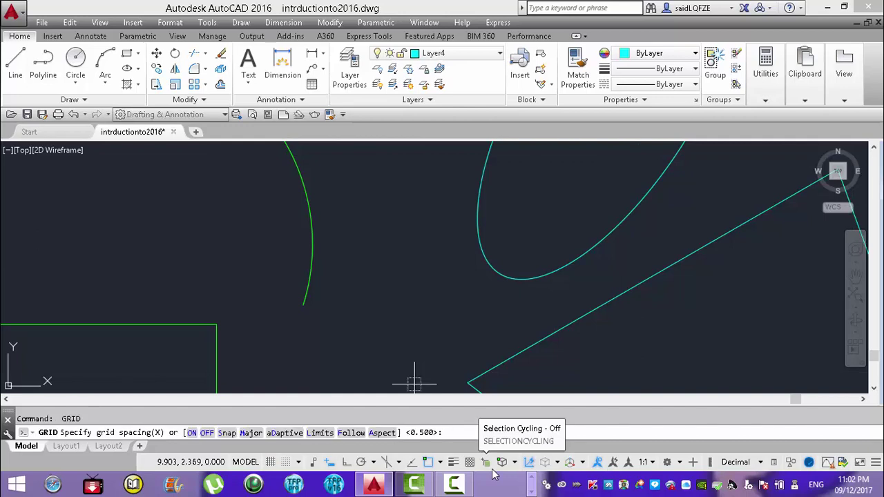
text(on)
key(Return)
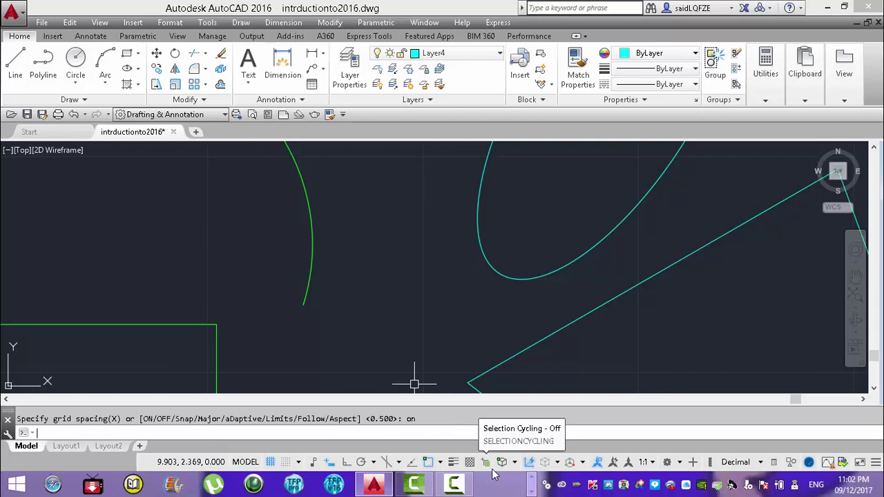
key(Return)
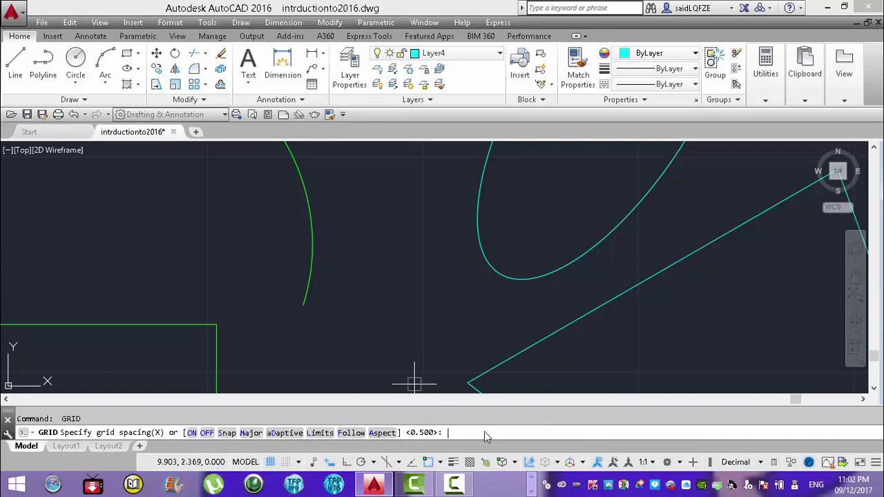
text(m)
key(Return)
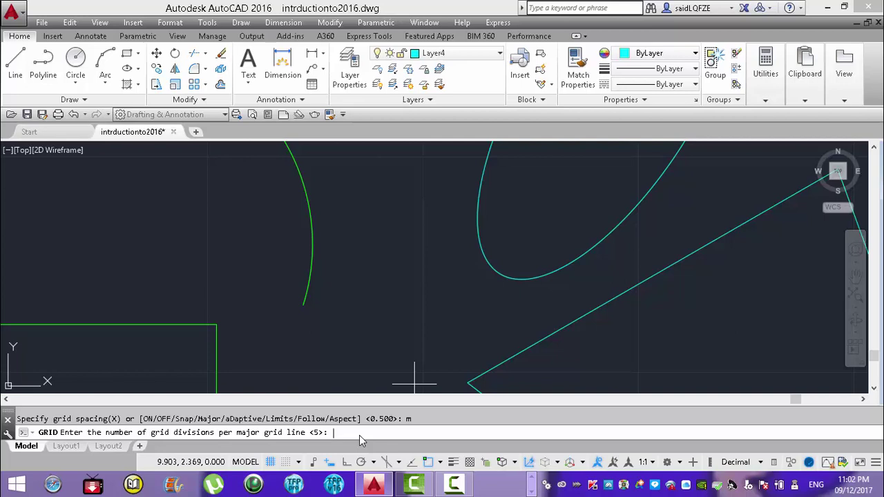
key(Escape)
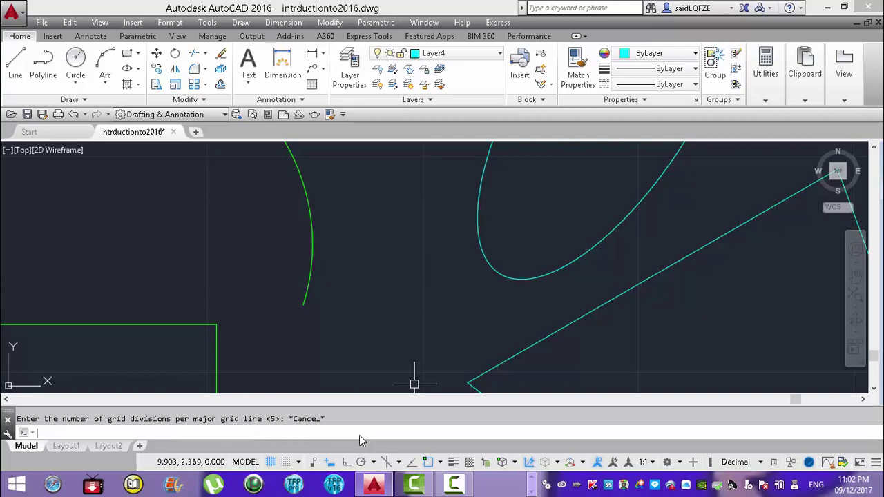
key(Return)
key(Escape)
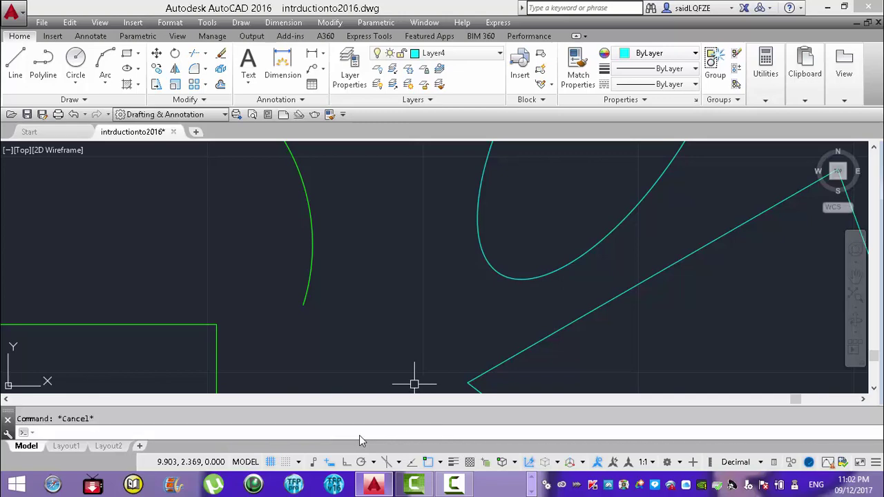
In Drafting Settings, turn Snap On, show a 2D model space dotted grid and allow subdivision below spacing.
click(207, 22)
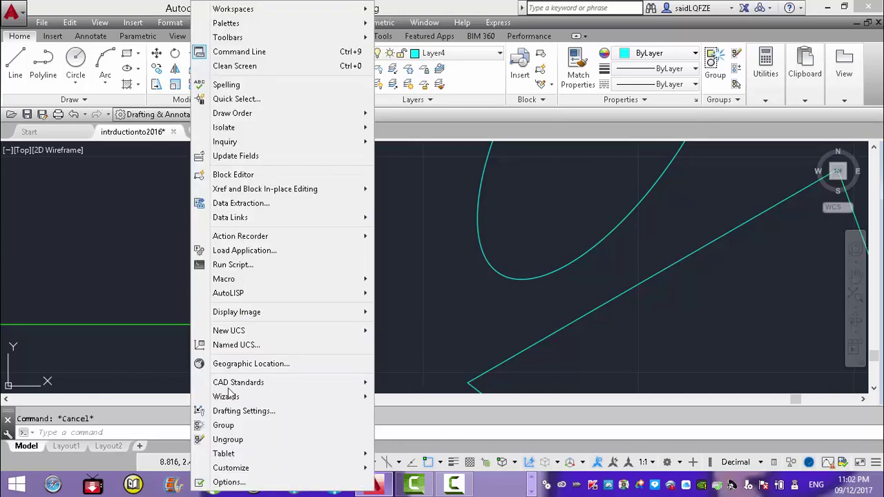
click(244, 410)
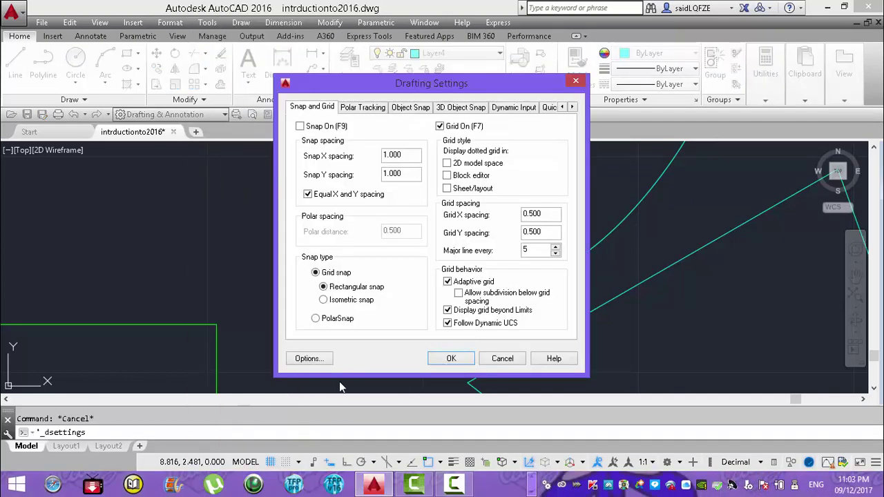
click(300, 126)
mouse_move(459, 294)
click(447, 164)
click(459, 293)
click(457, 361)
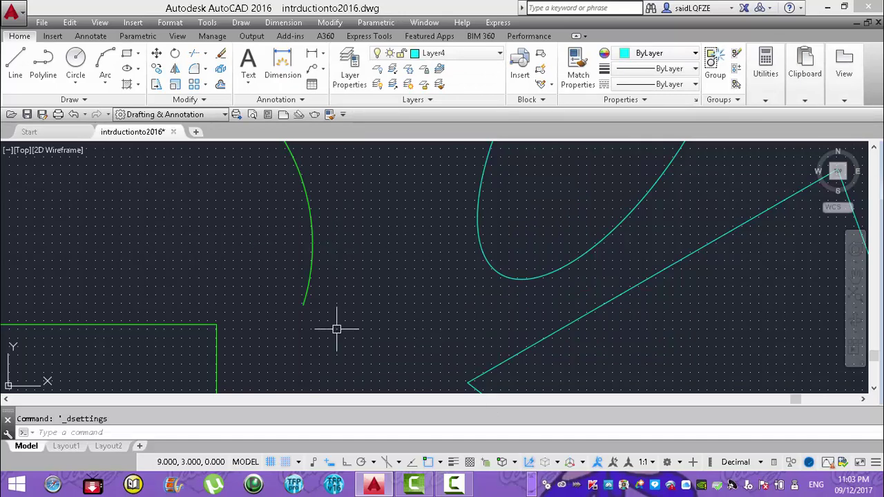
Zoom out on the drawing with the View menu's zoom command.
text(z)
key(Return)
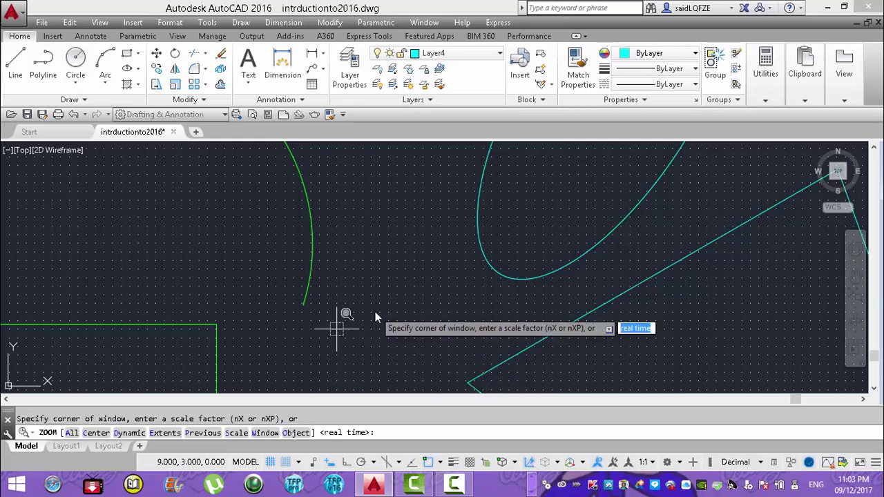
key(Escape)
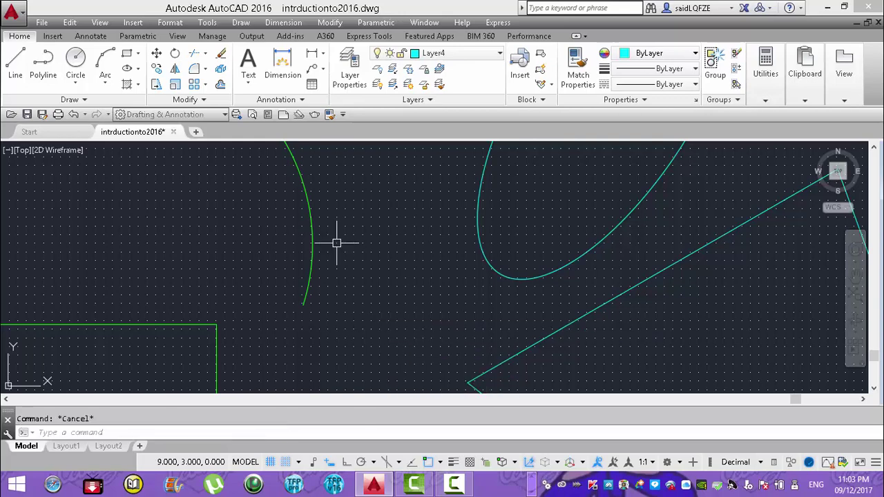
click(100, 22)
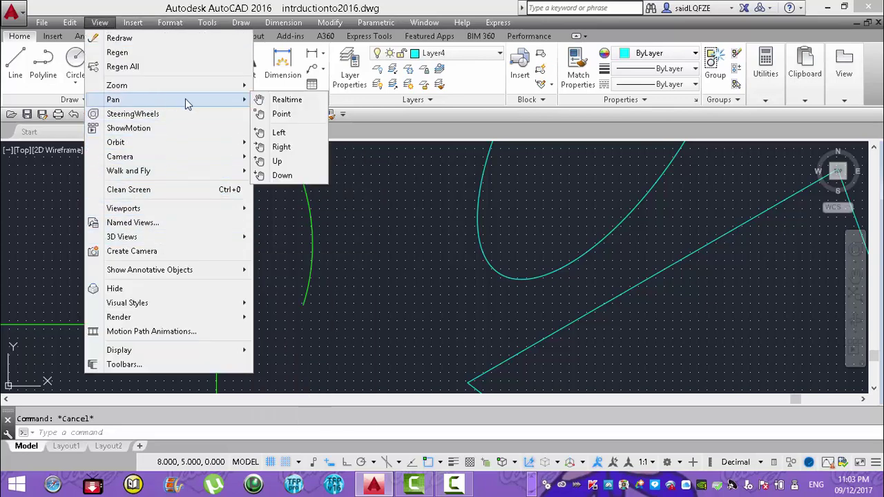
mouse_move(117, 85)
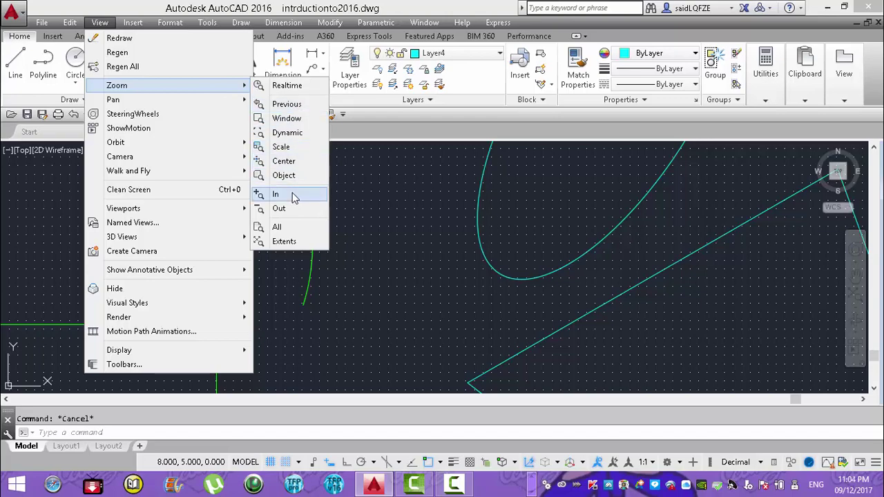
click(292, 207)
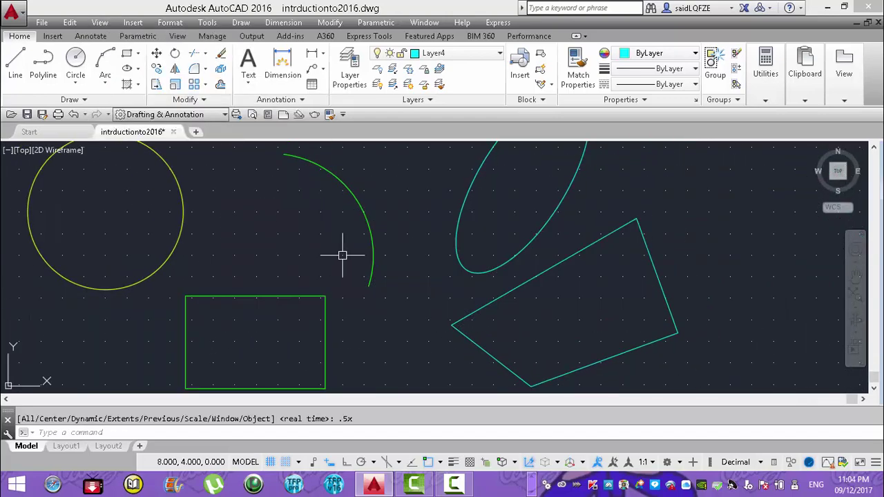
Zoom in and out repeatedly with the mouse wheel to watch the dotted grid adapt.
scroll(472, 298, up, 3)
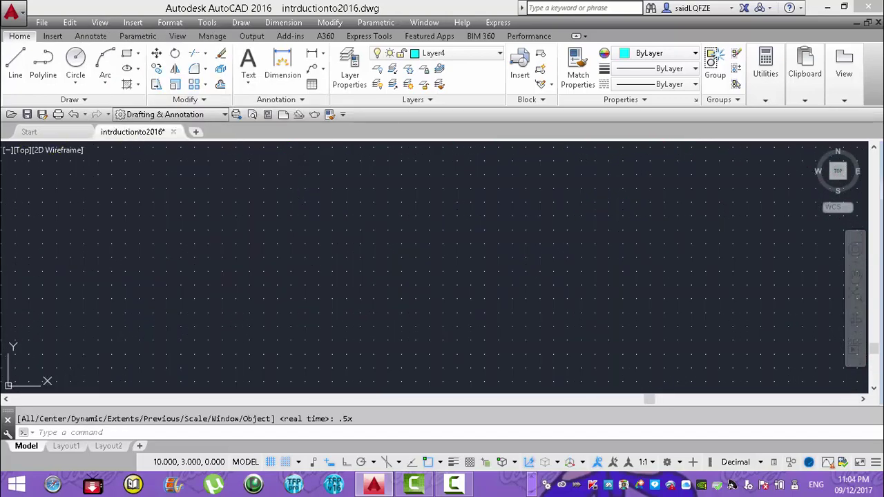
scroll(442, 269, up, 3)
scroll(474, 355, down, 3)
scroll(382, 275, down, 3)
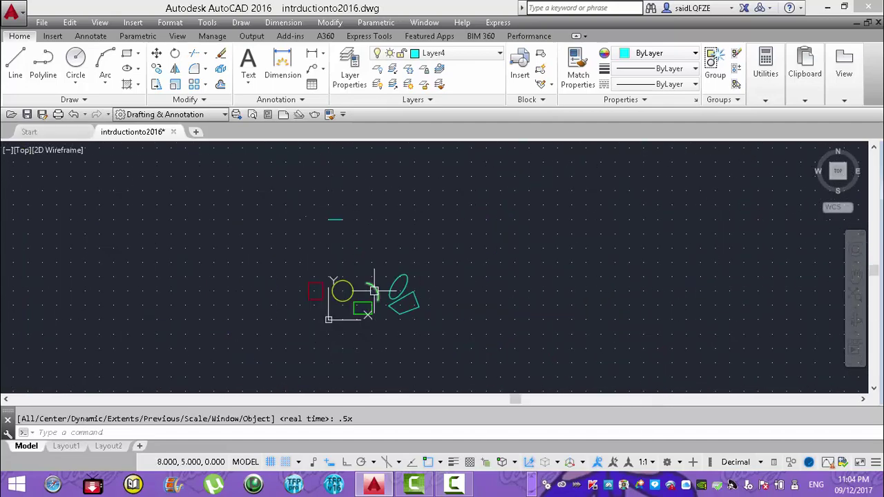
scroll(382, 274, up, 3)
scroll(387, 266, up, 2)
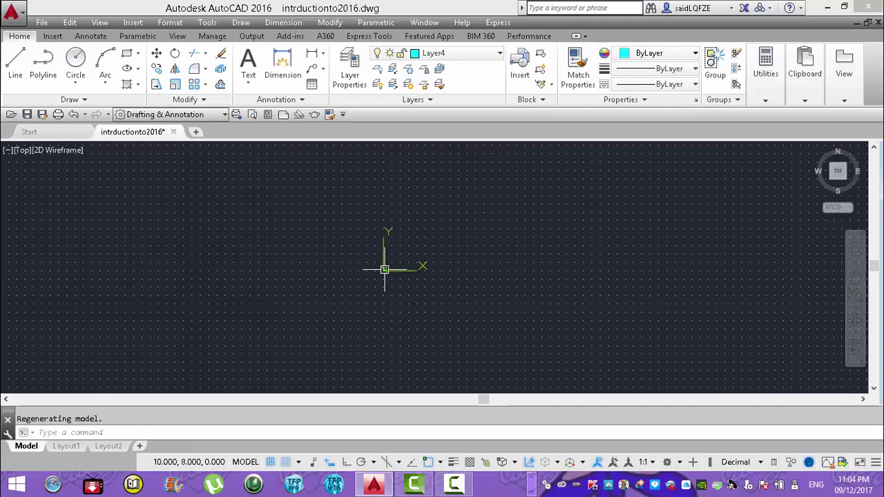
scroll(408, 301, down, 3)
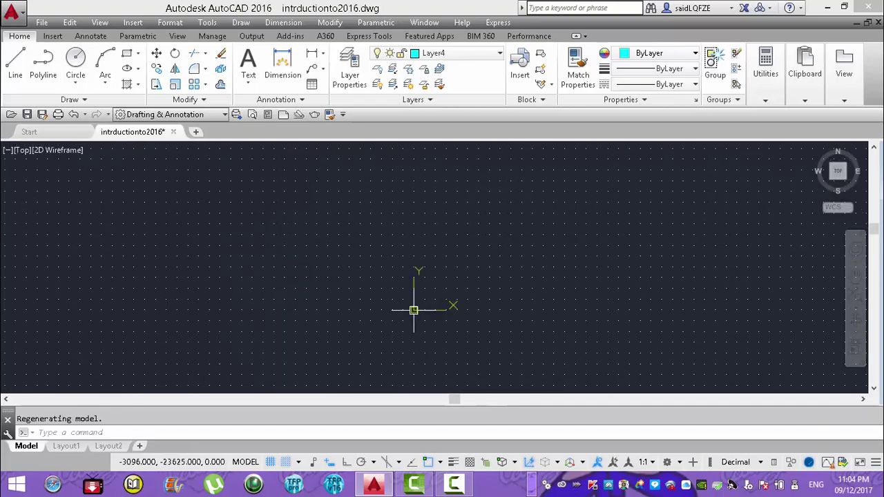
scroll(414, 311, down, 2)
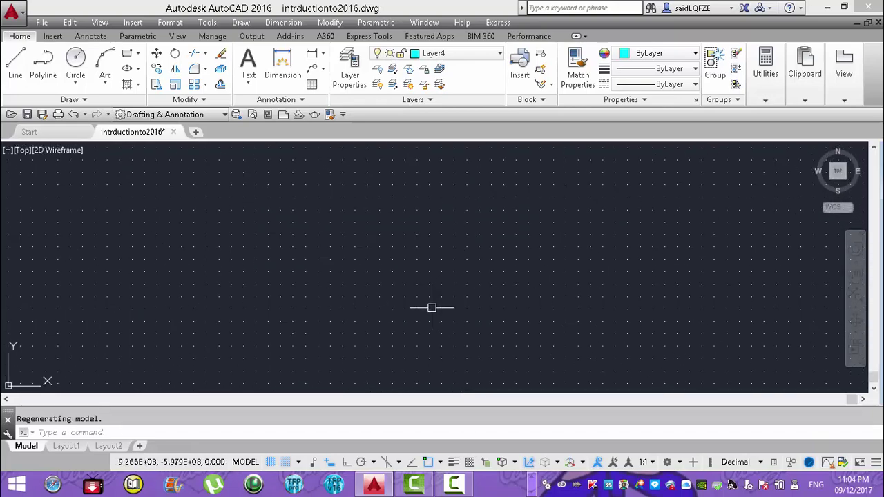
scroll(442, 304, down, 2)
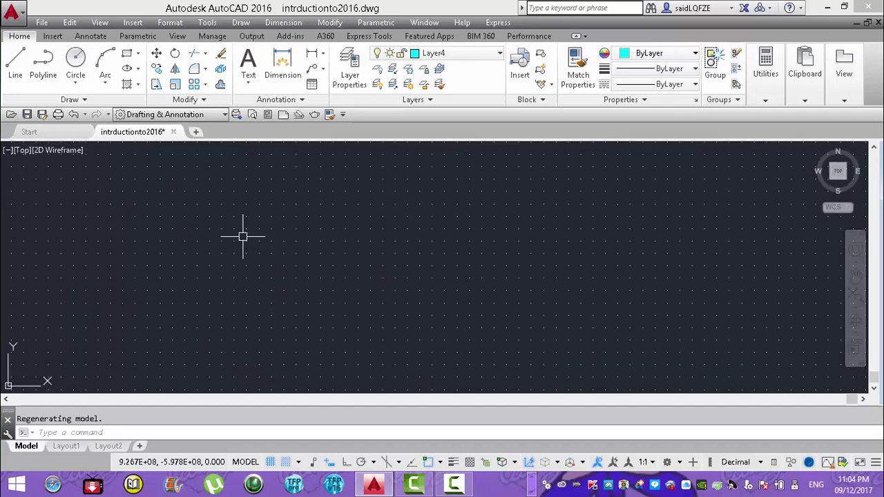
text(z)
key(Return)
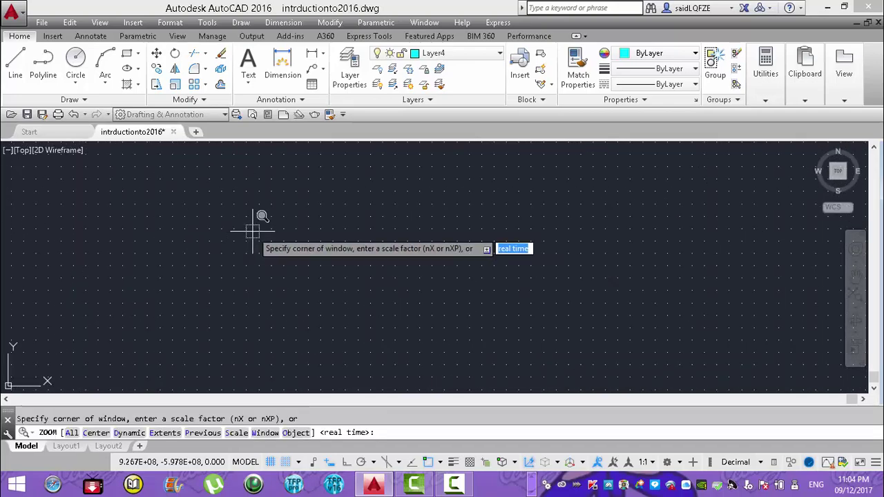
key(Escape)
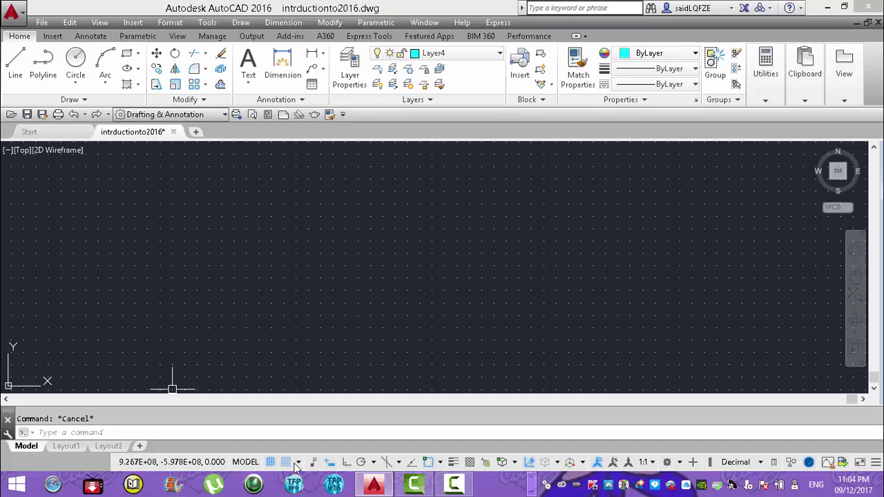
Turn off grid subdivision below spacing in Snap Settings and inspect the resulting grid.
click(299, 463)
click(316, 445)
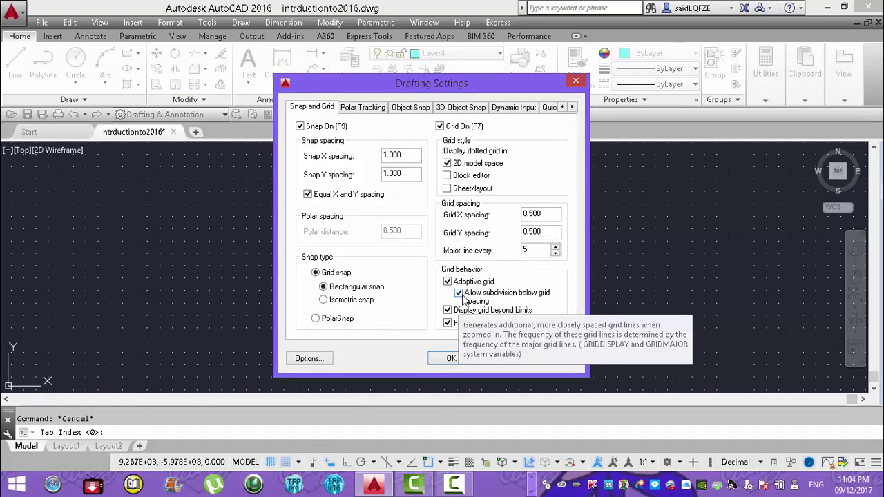
click(458, 293)
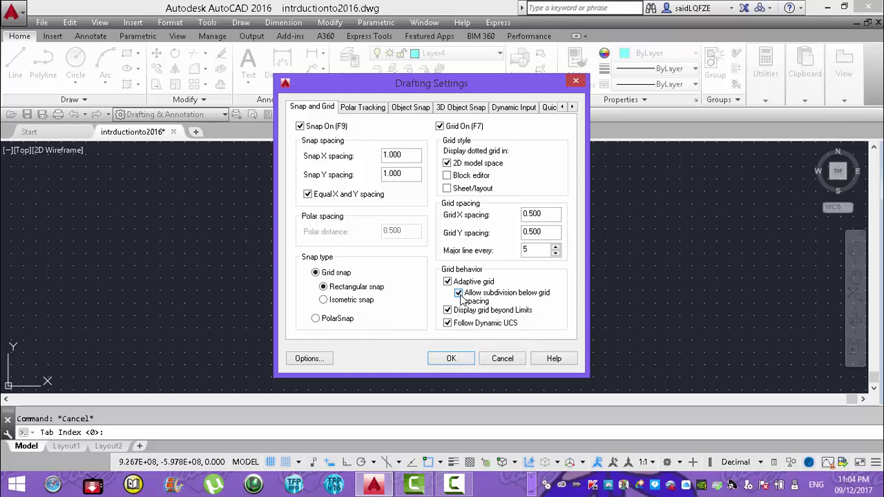
click(449, 358)
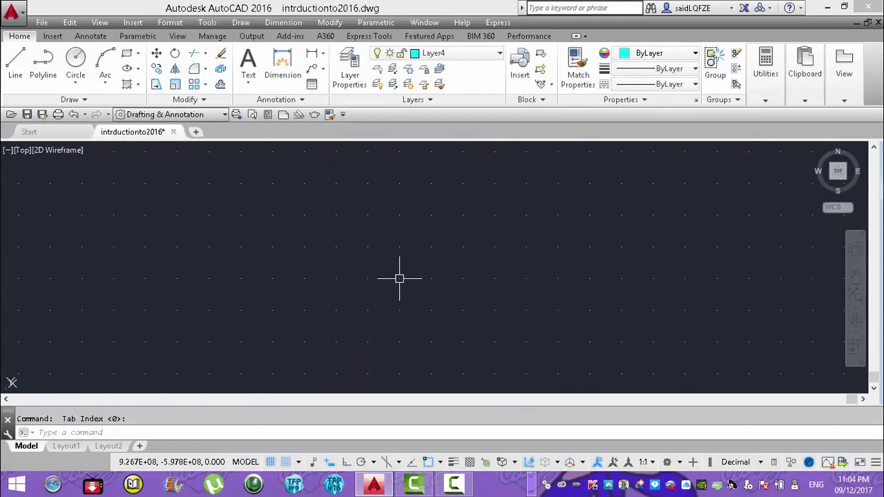
scroll(318, 180, up, 3)
scroll(442, 346, down, 4)
Review the Snap and Grid values, 0.500 grid and 1.000 snap spacing, and accept them.
click(298, 463)
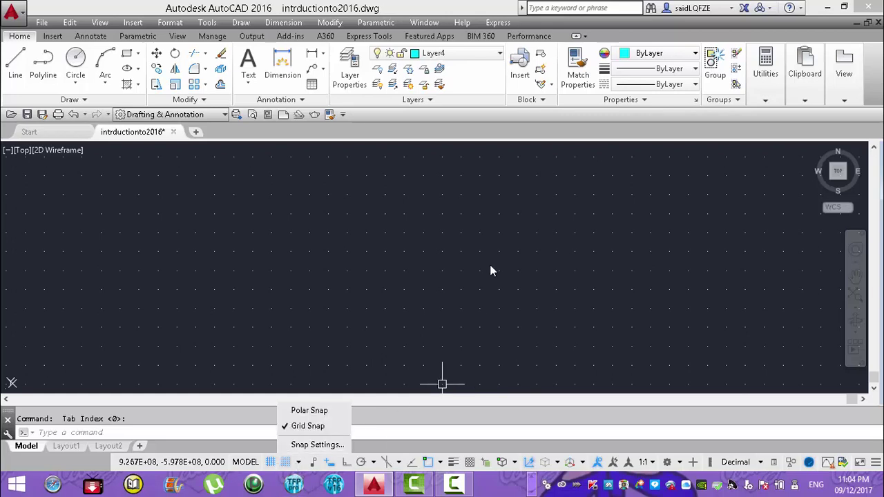
key(Escape)
click(336, 444)
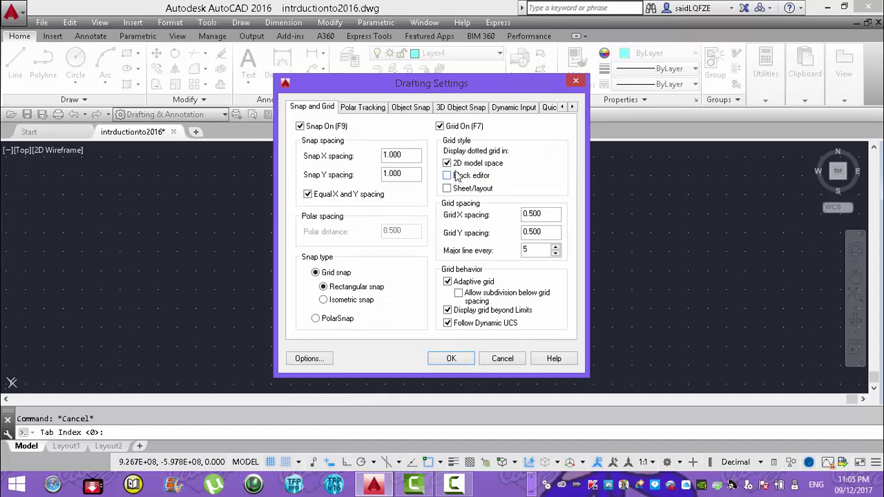
click(451, 359)
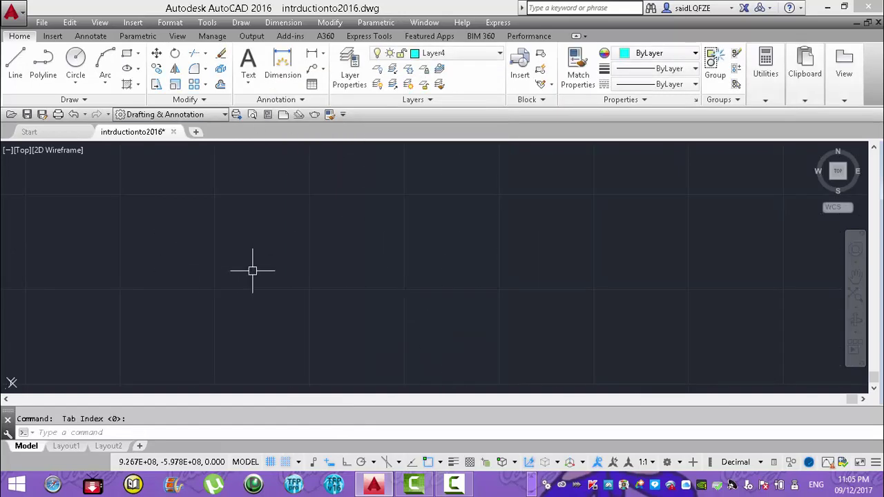
Draw a snapped cyan line with vertical and horizontal steps and 45° diagonals.
click(15, 64)
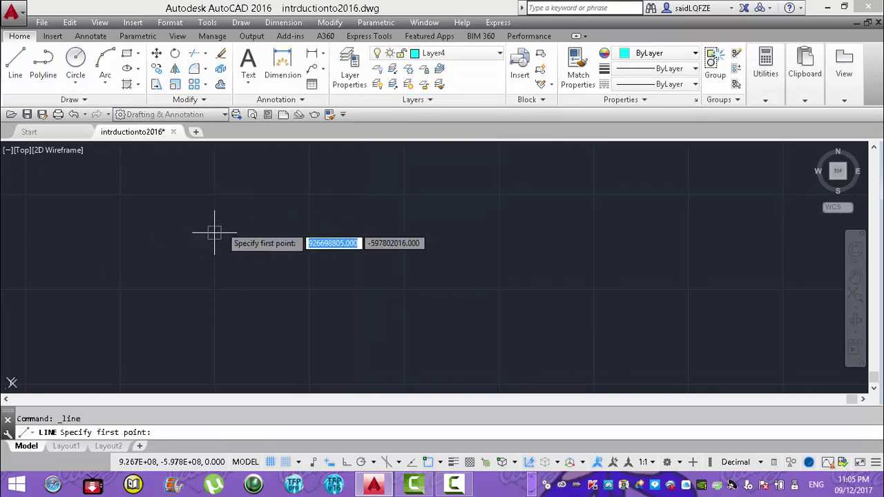
click(214, 193)
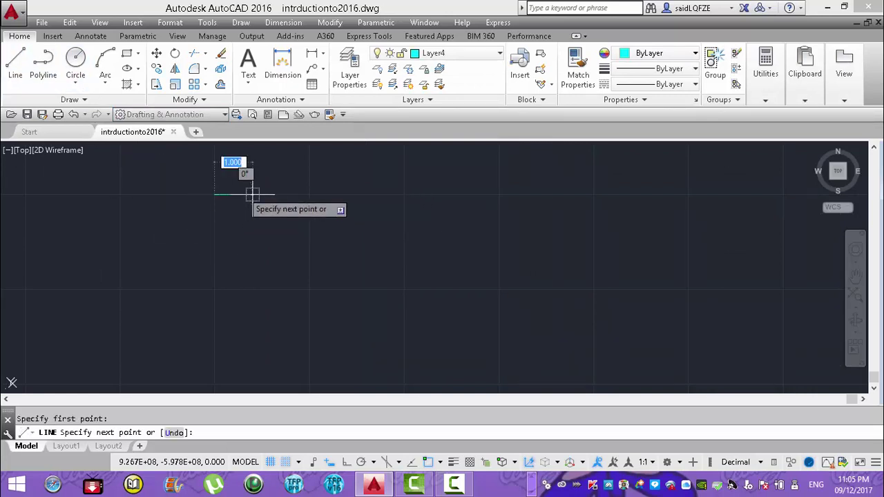
click(253, 234)
click(329, 233)
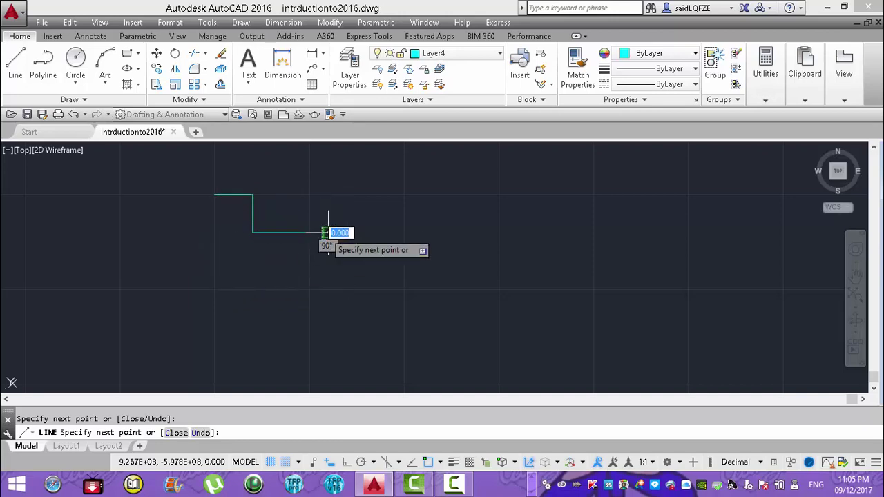
click(328, 269)
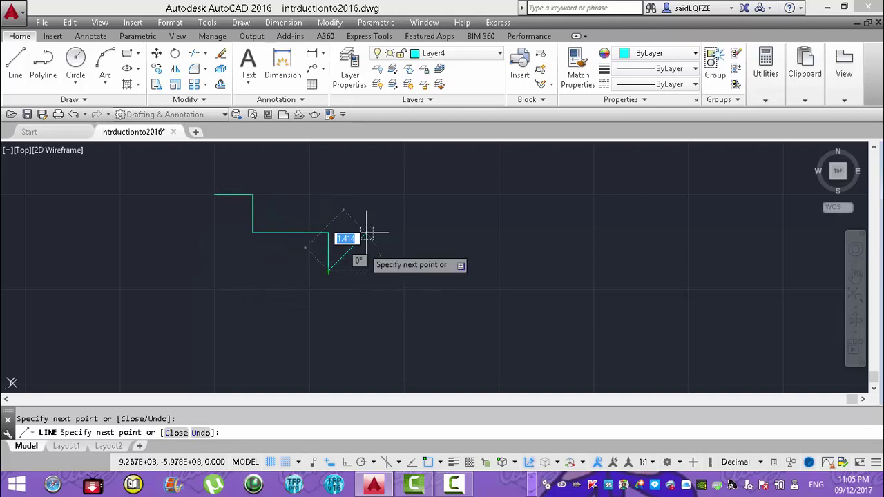
click(405, 194)
click(518, 308)
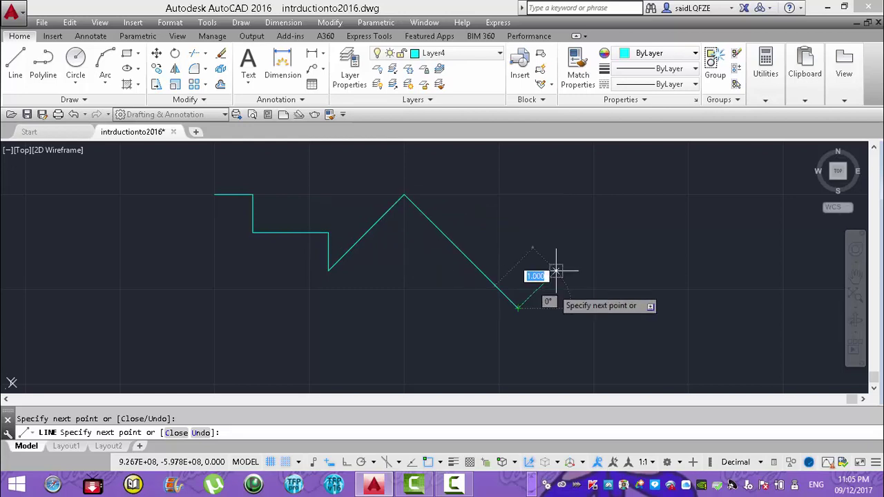
click(594, 233)
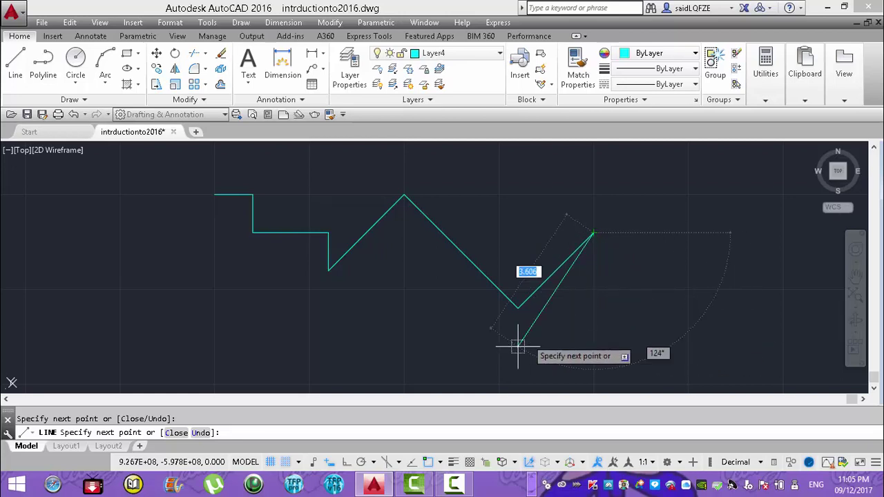
Add a final segment beyond the zigzag and end the line.
scroll(610, 377, up, 3)
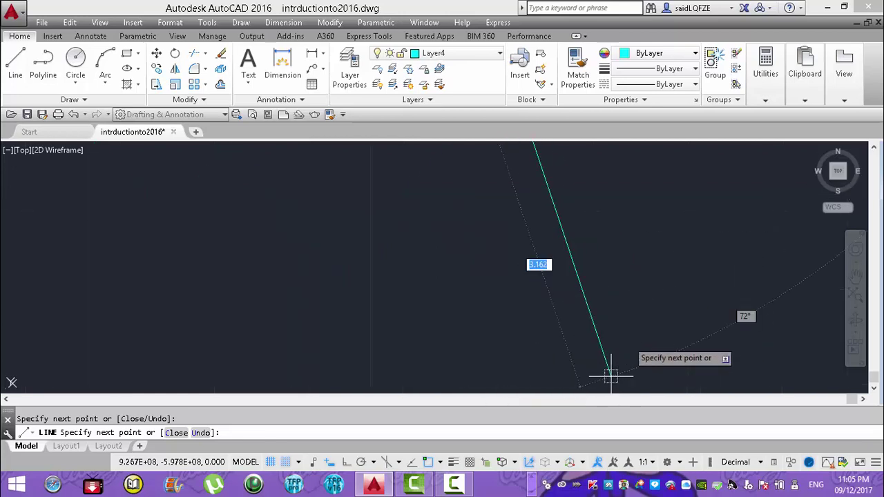
scroll(612, 371, down, 3)
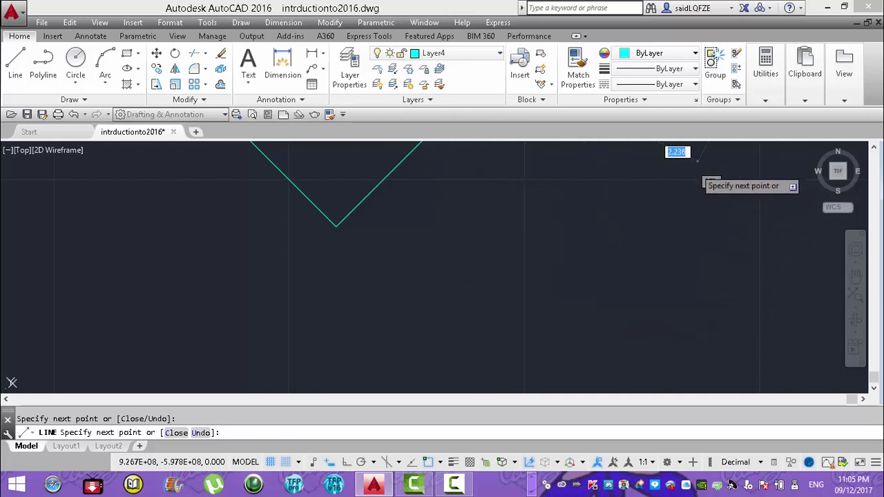
scroll(552, 301, down, 5)
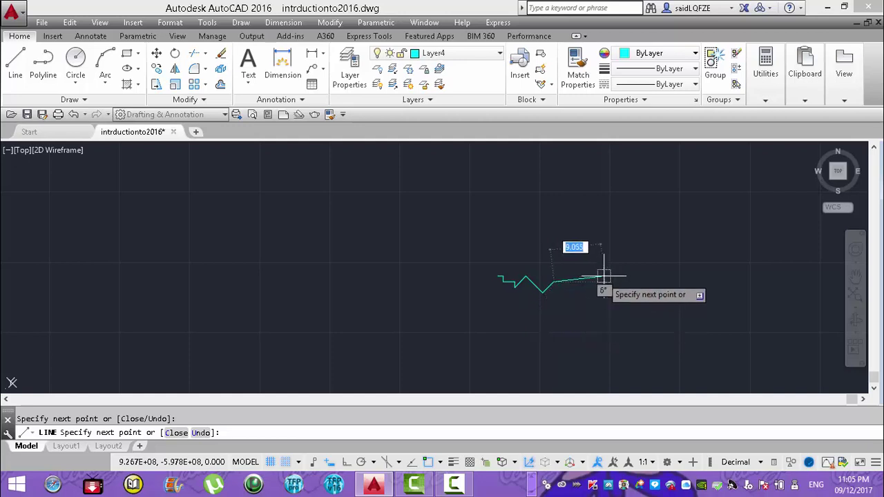
click(585, 281)
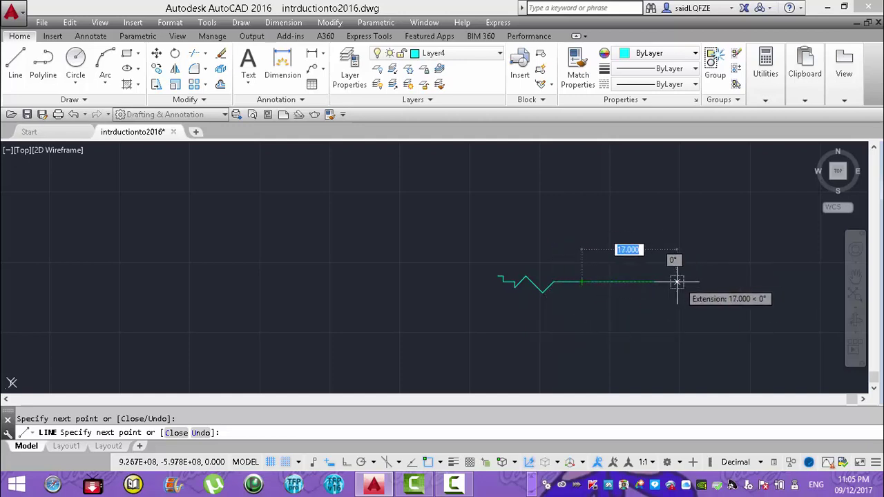
key(Return)
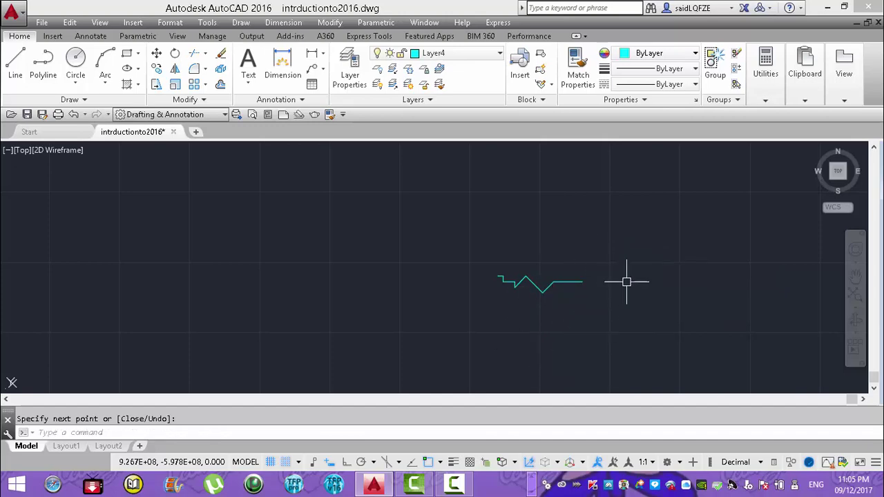
click(299, 462)
Set snap X and Y spacing to 0.500 in Snap and Grid settings and apply it.
click(308, 445)
text(0.5)
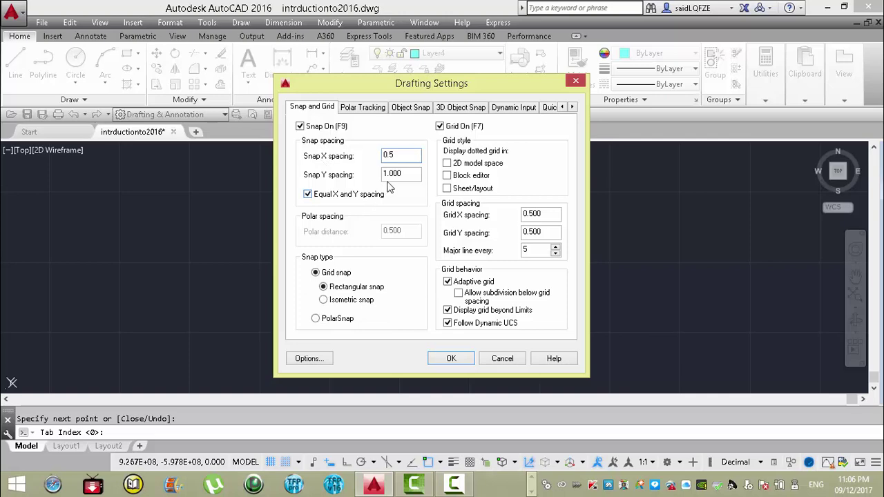
click(408, 175)
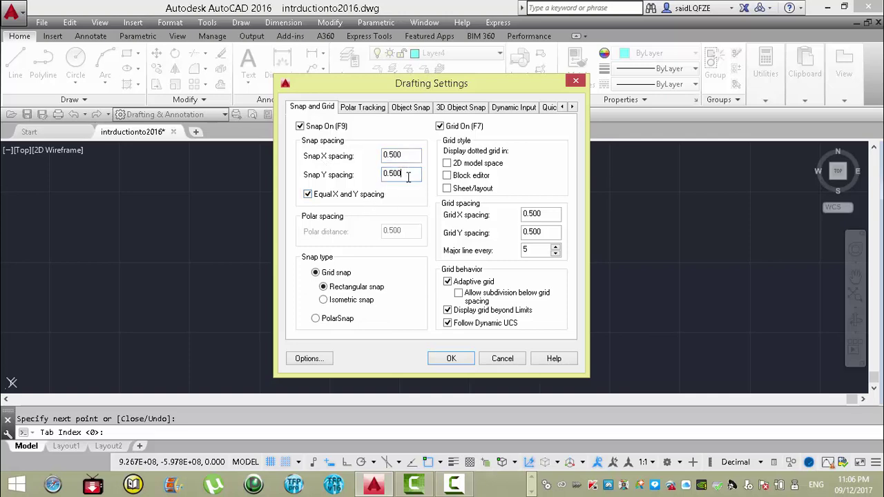
click(452, 359)
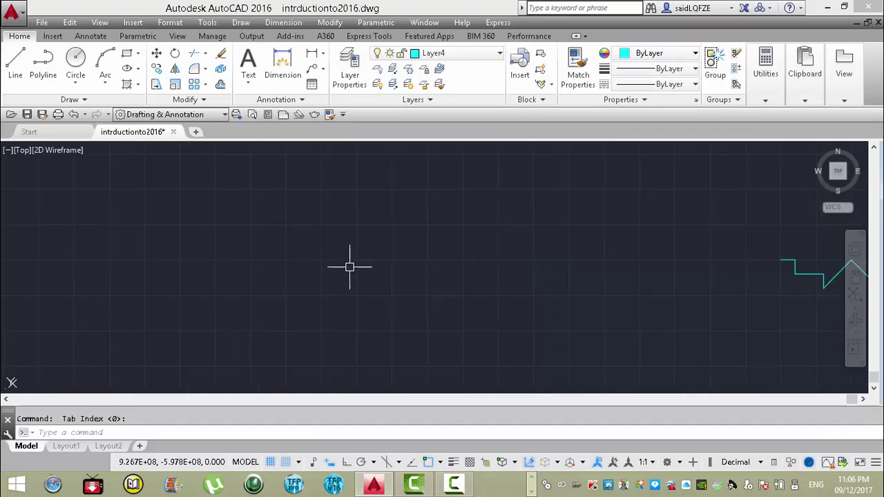
scroll(373, 259, up, 2)
Draw a line 1.500 across, 0.500 down, then diagonals down-left and down-right on 0.500 snap.
text(l)
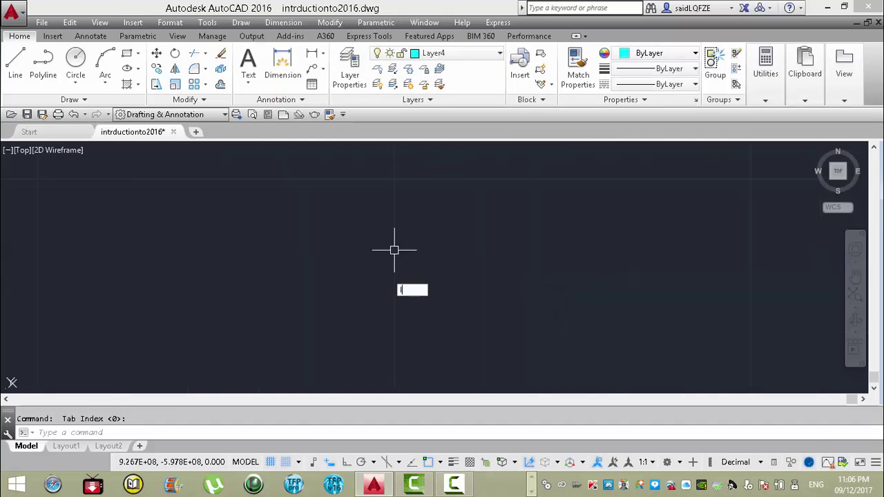
key(Return)
click(394, 250)
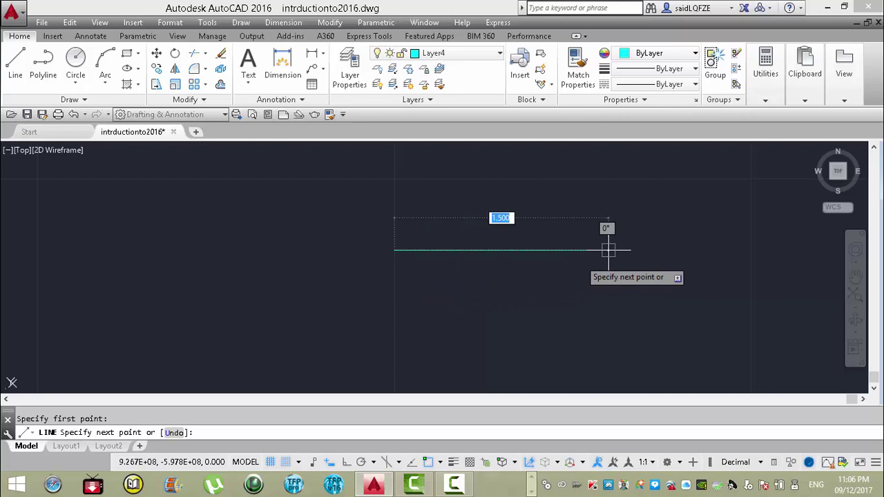
click(609, 250)
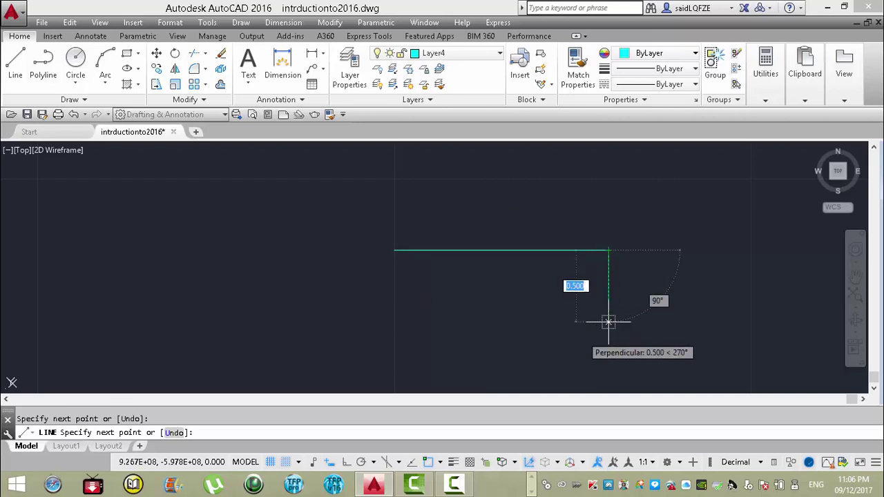
click(609, 321)
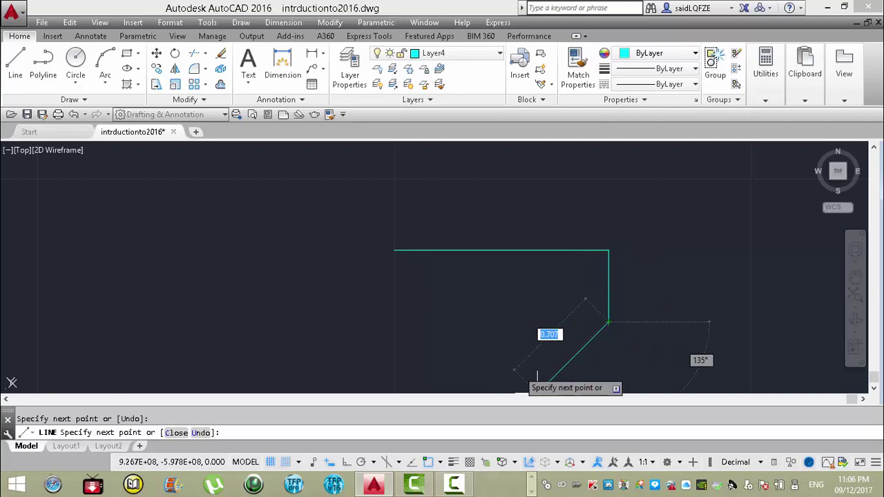
scroll(523, 283, down, 4)
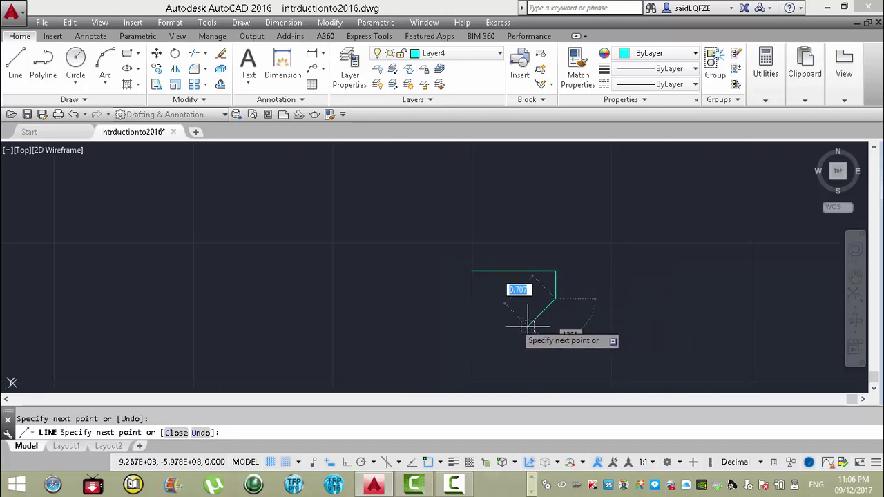
click(528, 326)
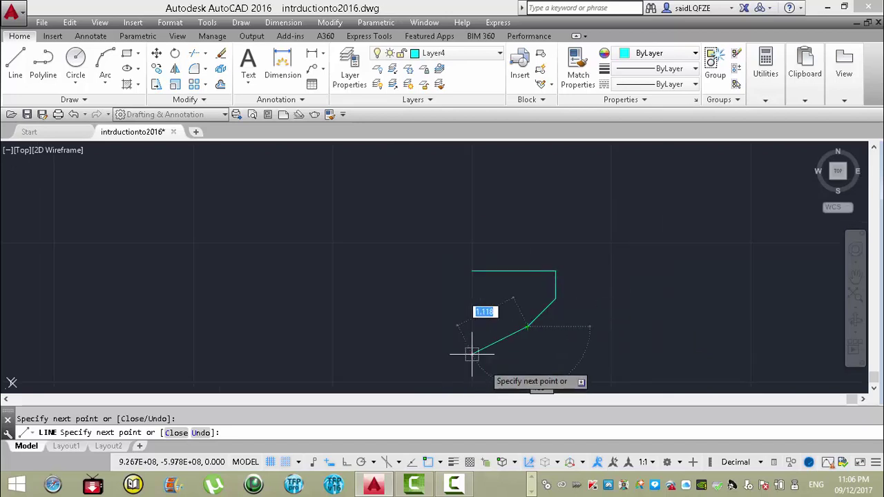
click(500, 354)
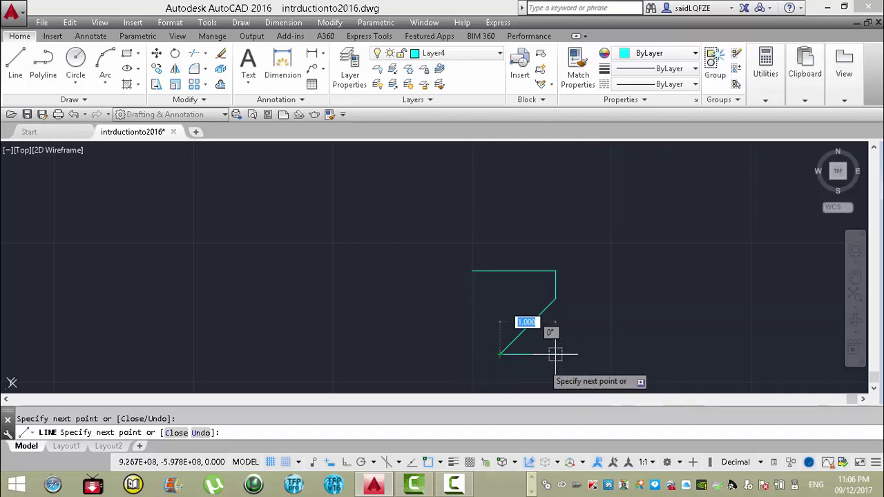
click(527, 382)
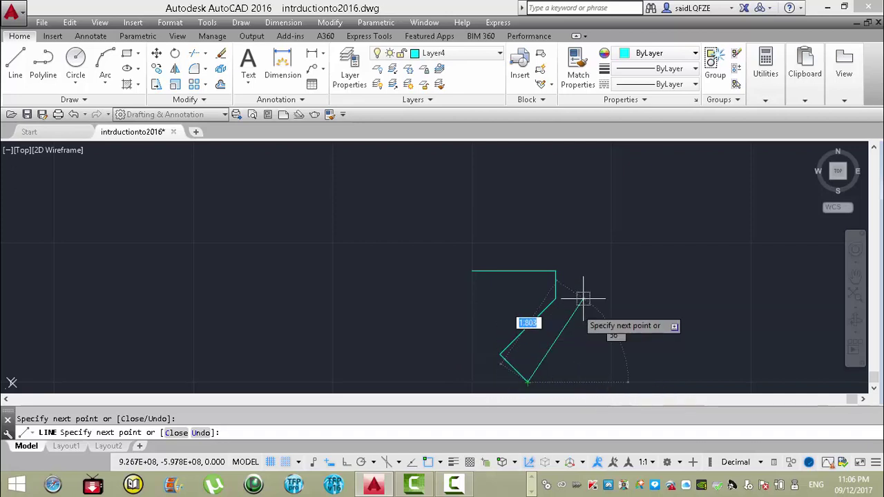
key(Return)
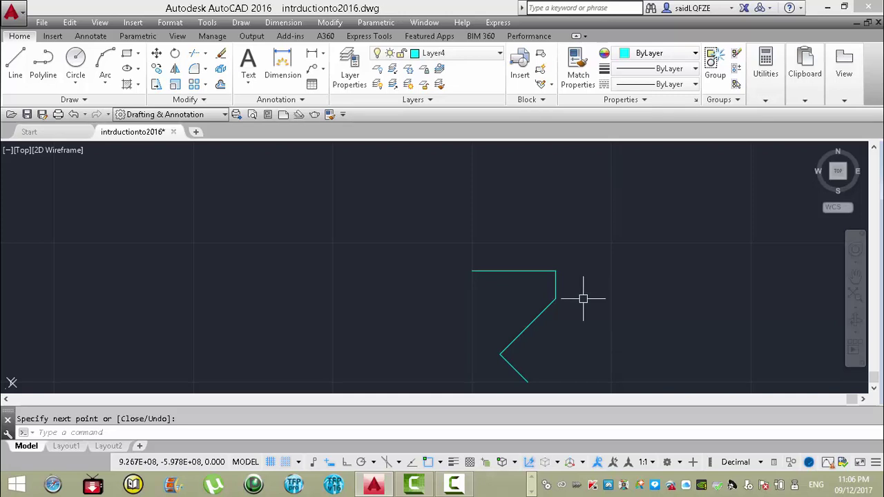
middle_drag(583, 298, 414, 322)
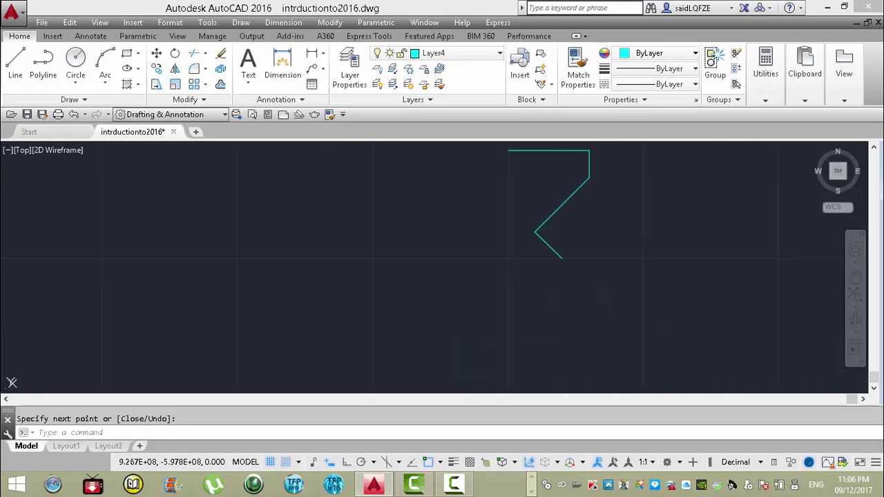
middle_drag(444, 288, 422, 355)
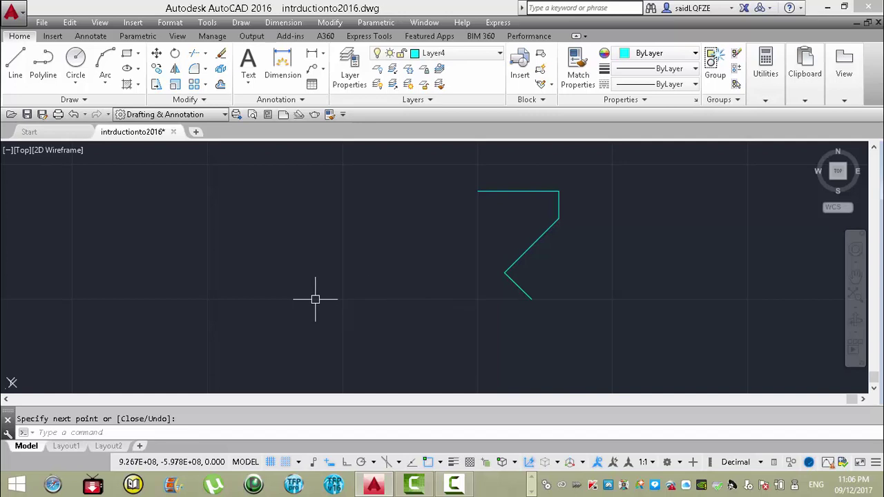
text(l)
key(Return)
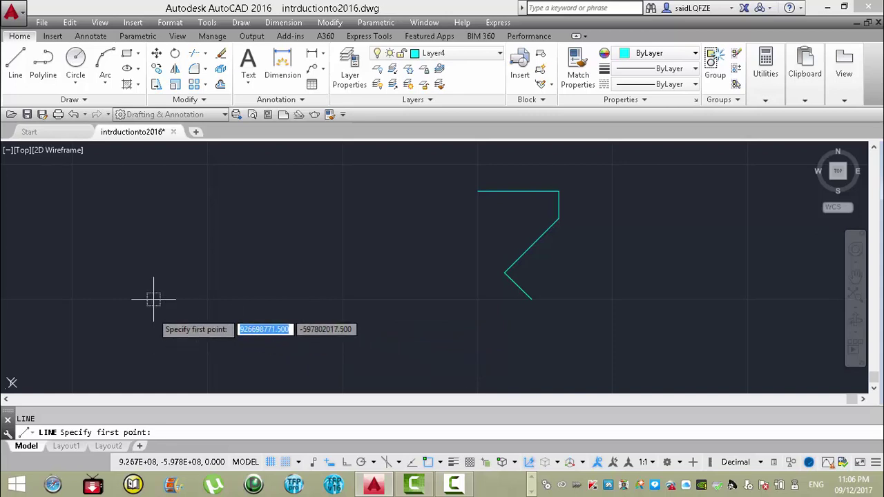
middle_click(181, 329)
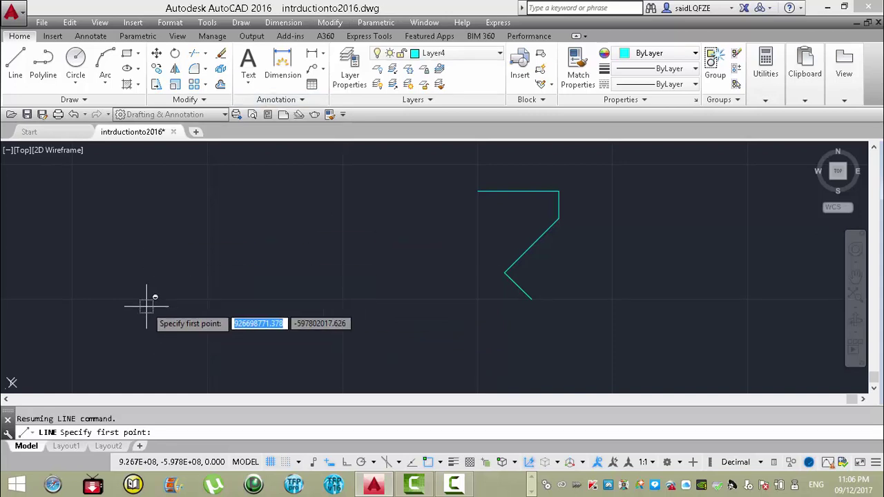
click(131, 247)
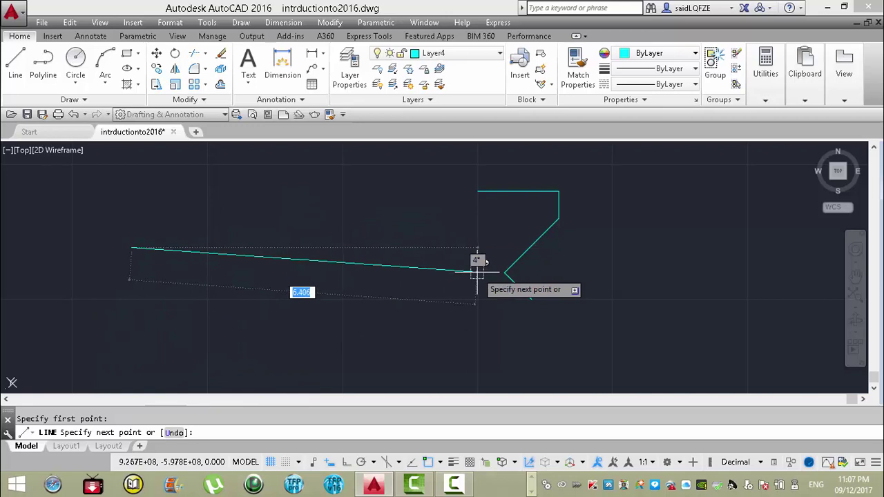
scroll(477, 269, down, 1)
scroll(473, 264, down, 1)
scroll(466, 265, down, 1)
scroll(466, 265, up, 3)
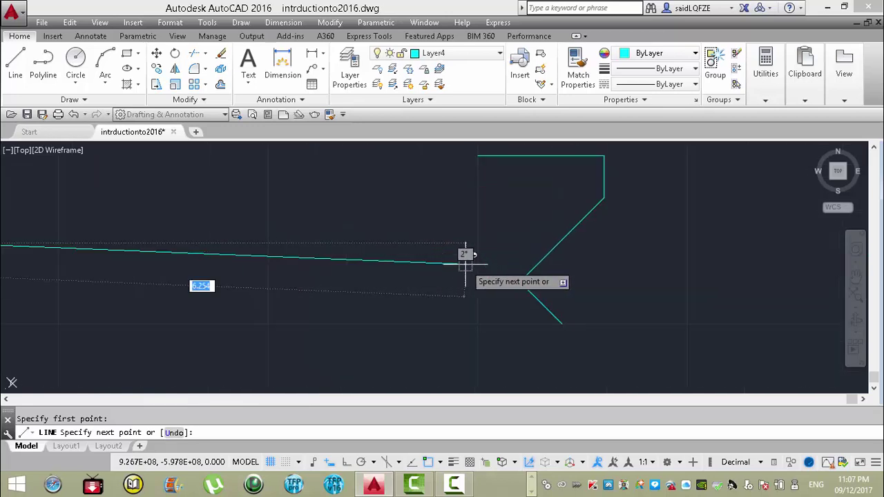
scroll(465, 253, down, 2)
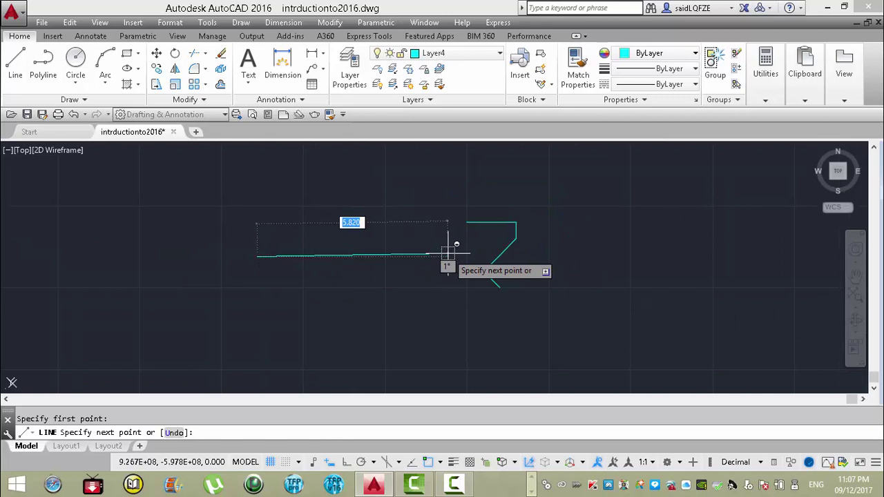
key(Escape)
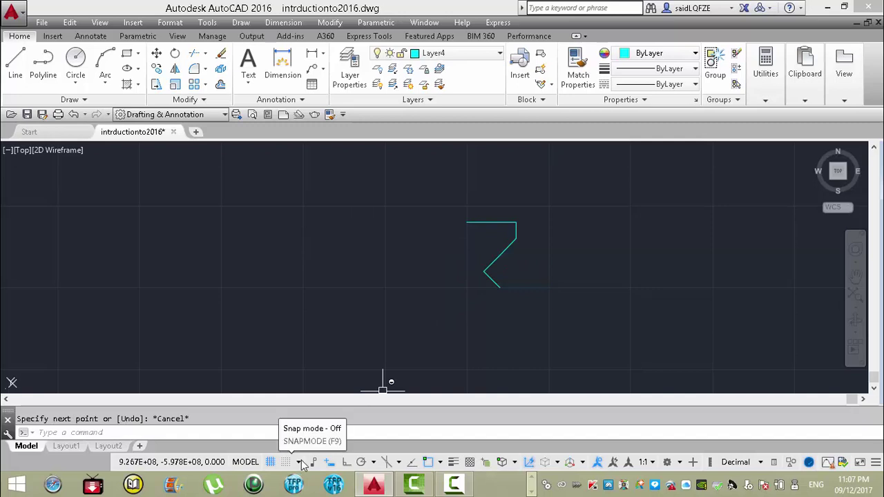
Turn Ortho on and start a stepped line: across, down, then left to the bottom corner.
click(346, 463)
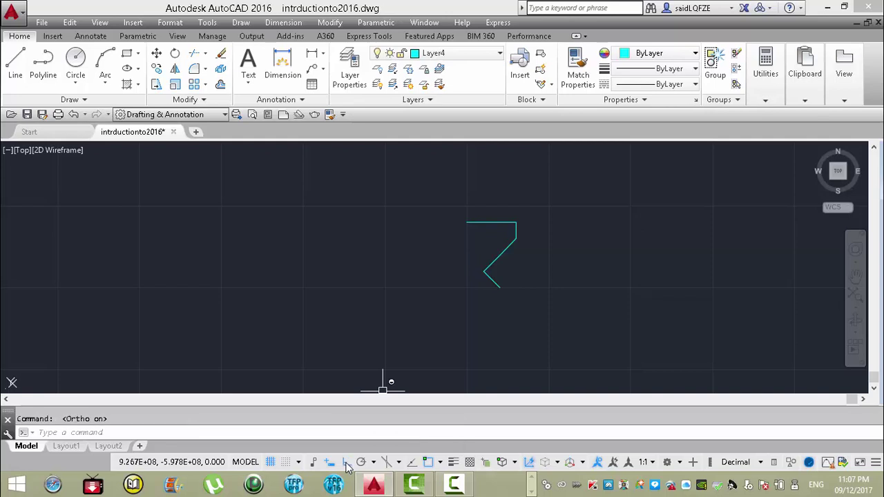
key(l)
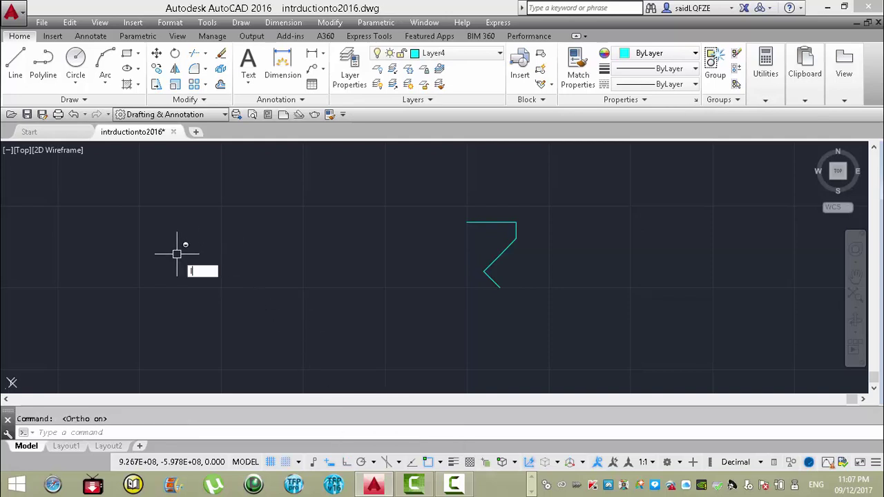
key(Return)
click(156, 255)
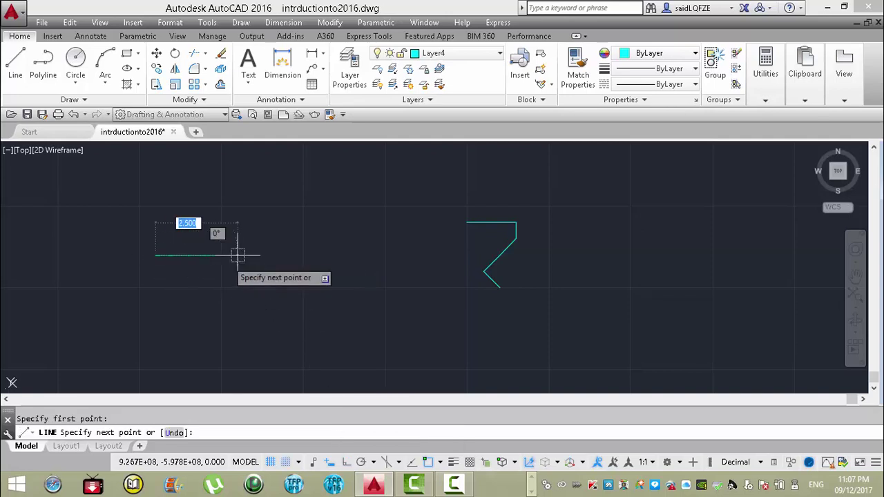
click(402, 256)
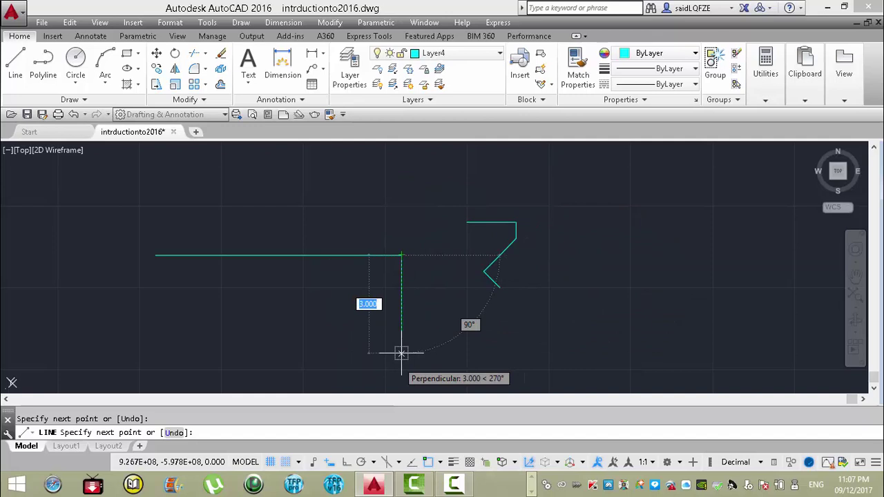
click(402, 354)
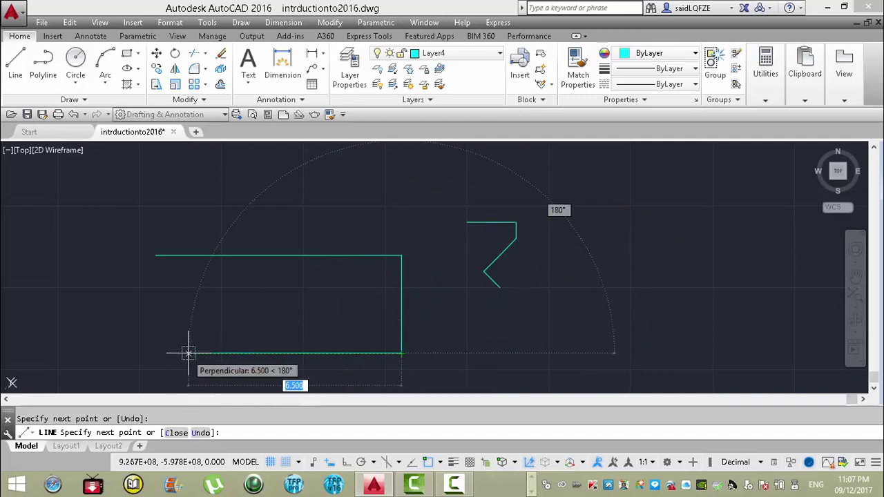
click(188, 354)
Complete the stepped shape with up, right and short downward segments.
scroll(367, 349, down, 4)
scroll(292, 336, down, 3)
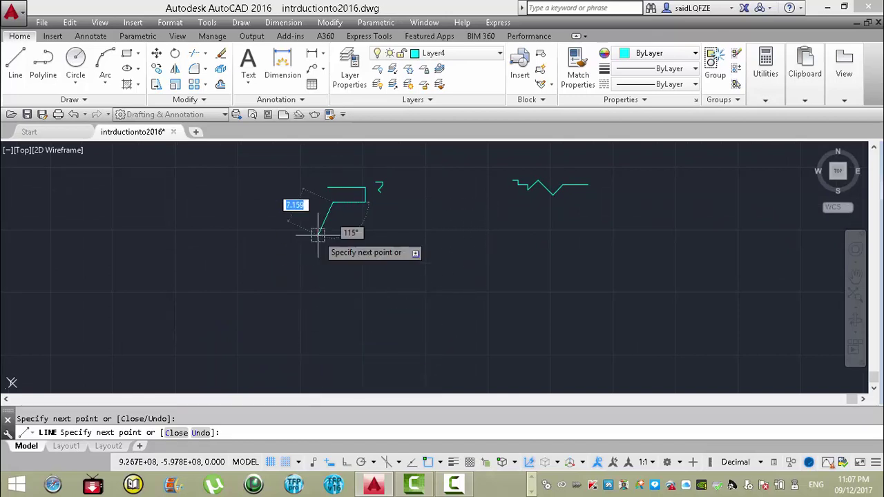
scroll(332, 235, up, 5)
click(332, 297)
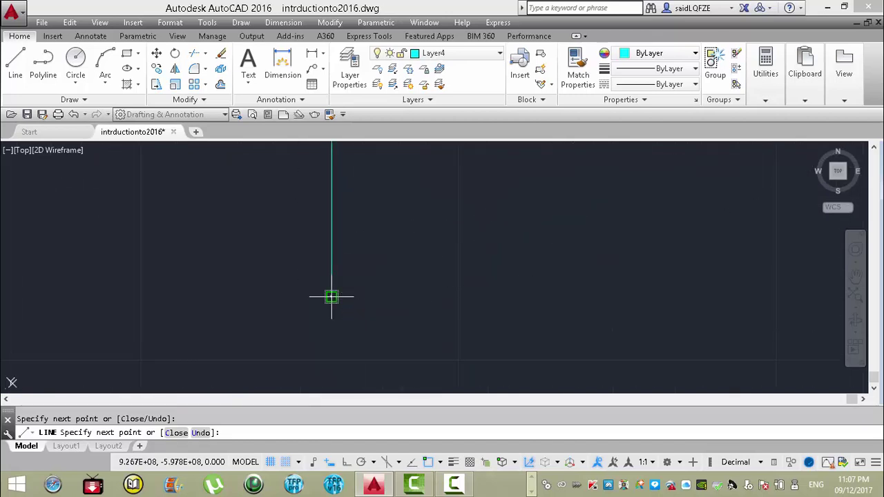
click(649, 297)
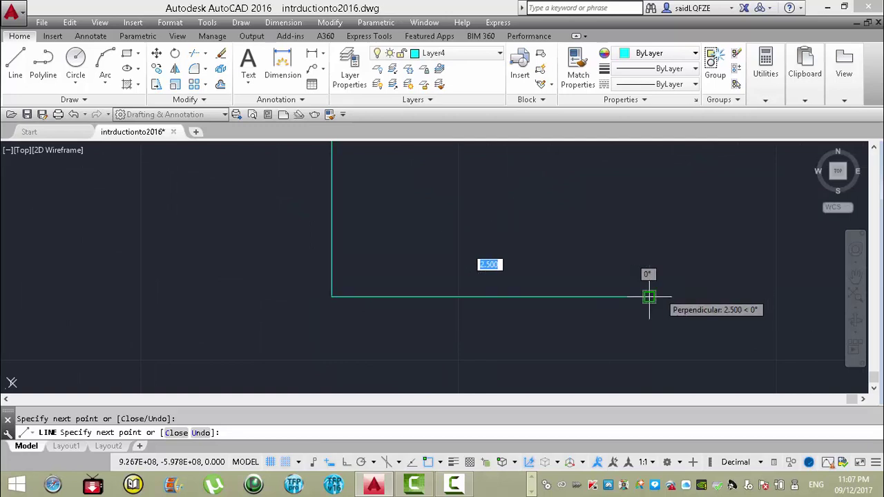
click(649, 361)
key(Return)
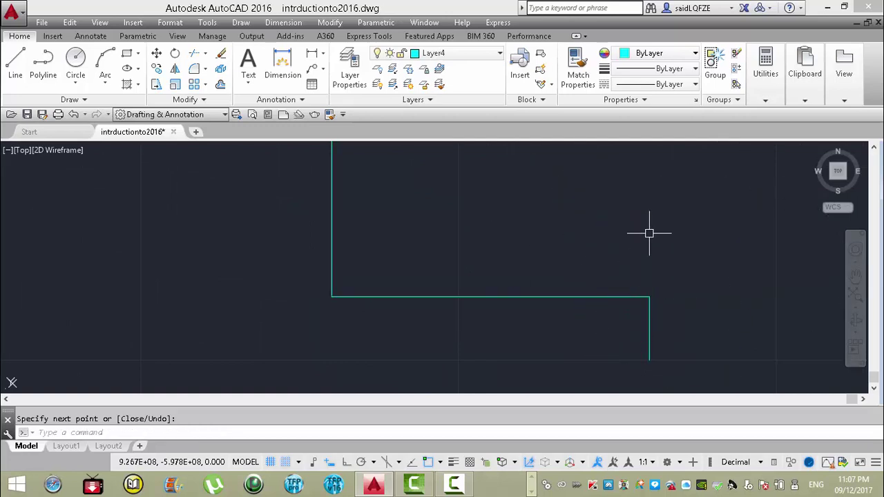
Draw an open four-sided rectangle of orthogonal lines, then switch Ortho off.
scroll(470, 237, down, 6)
scroll(414, 273, down, 3)
middle_drag(405, 272, 330, 339)
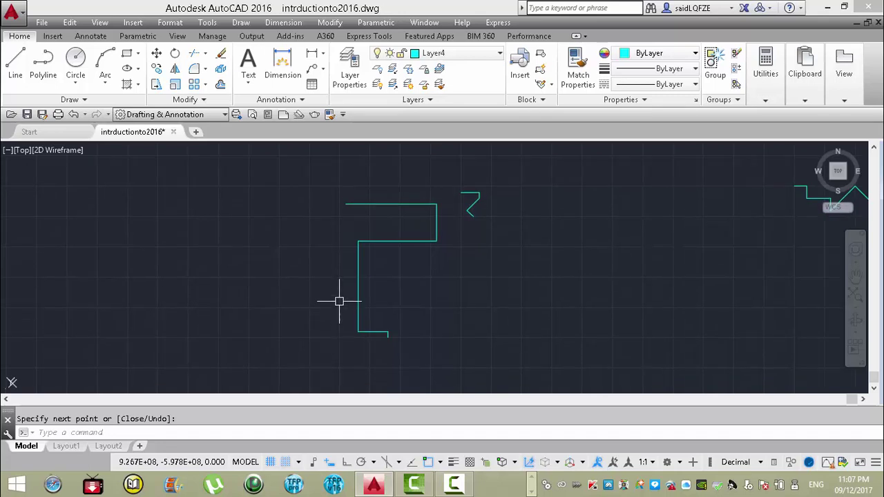
click(346, 464)
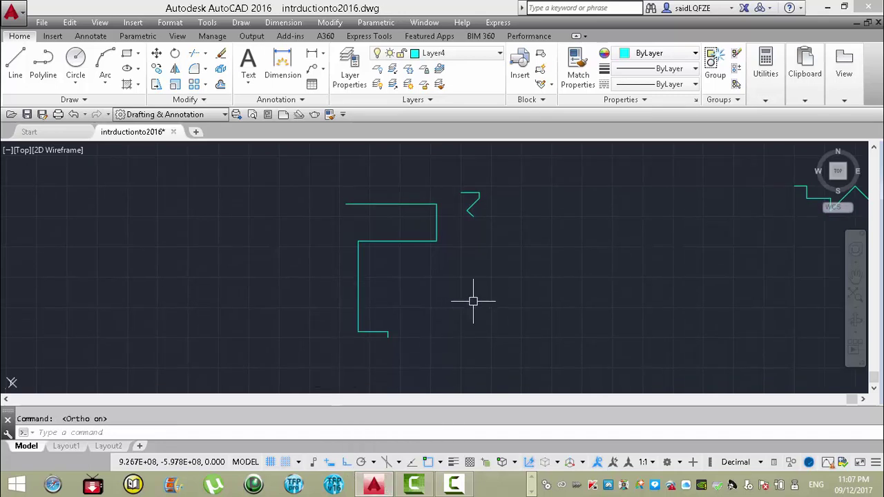
text(l)
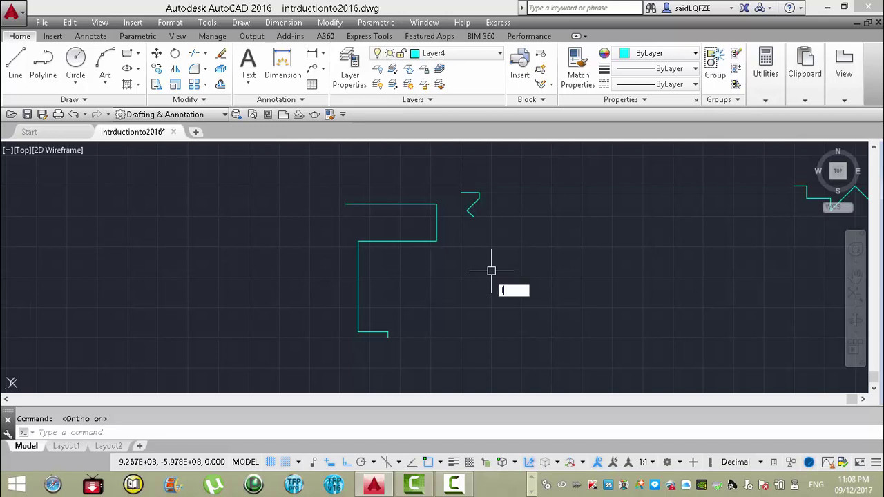
key(Return)
click(509, 265)
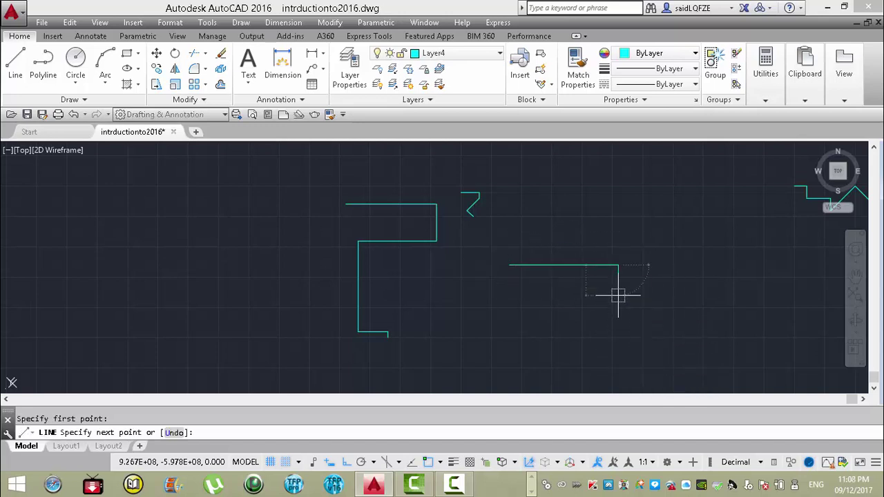
click(618, 297)
click(619, 375)
click(454, 375)
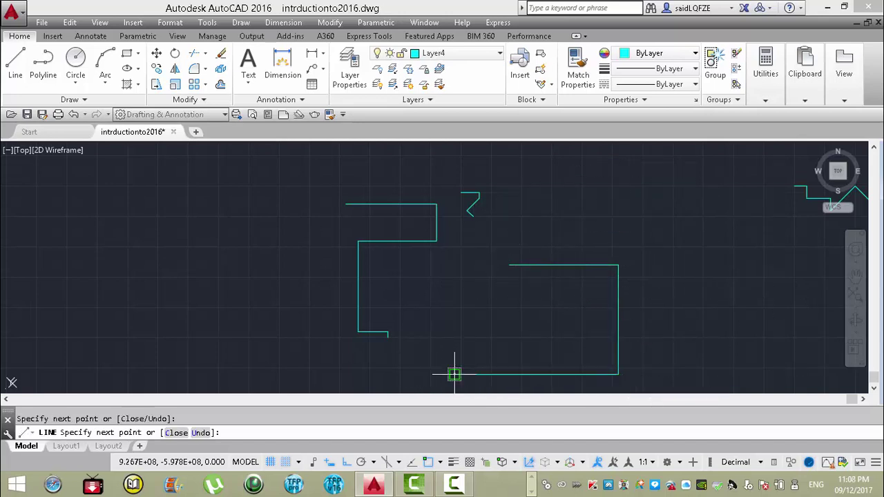
click(455, 275)
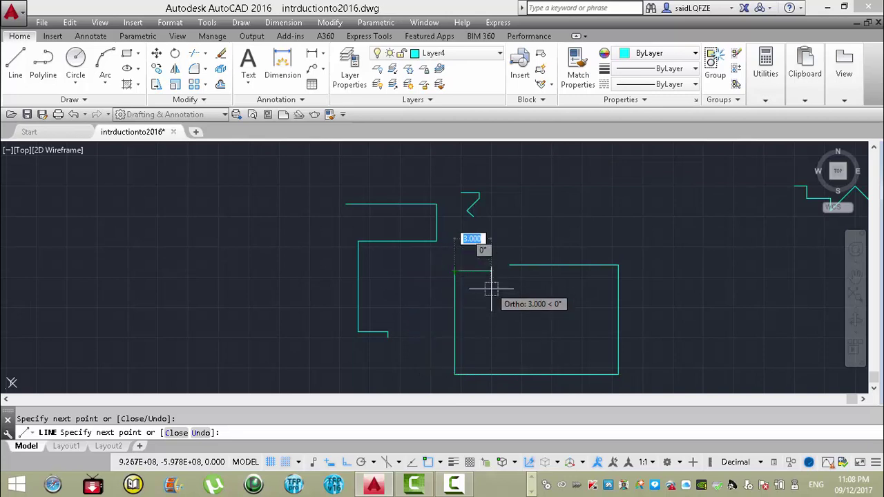
key(Escape)
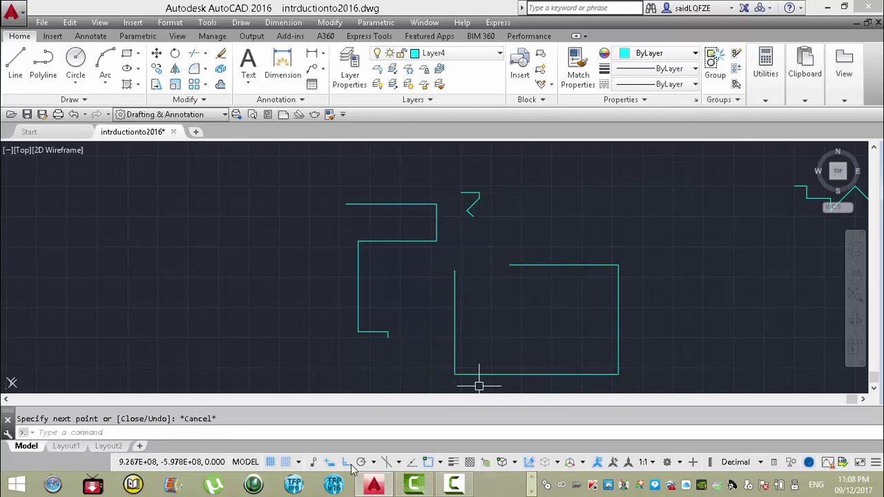
click(351, 467)
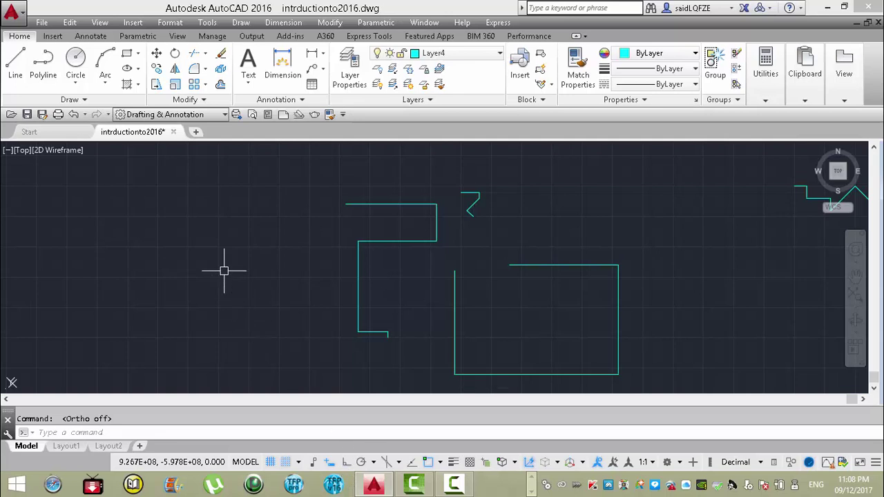
Draw a free-angle line shape with crossing diagonals left of the earlier shapes, then zoom out.
text(l)
key(Return)
click(223, 243)
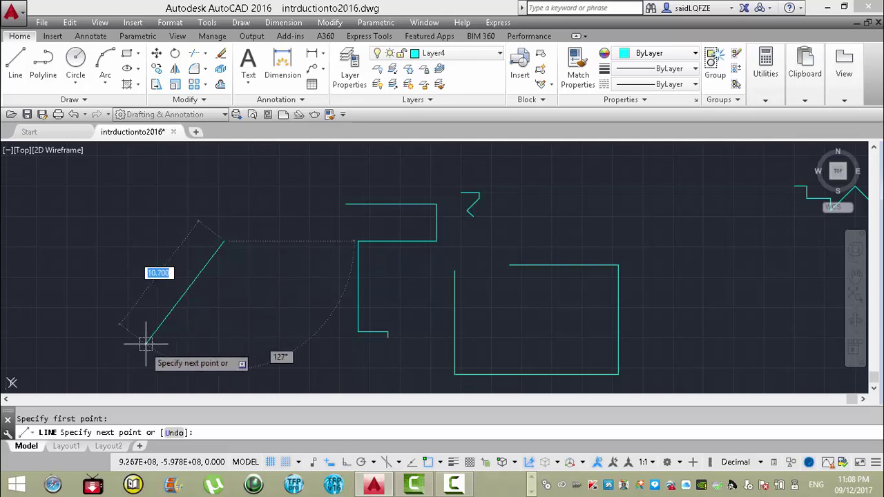
click(72, 279)
click(37, 344)
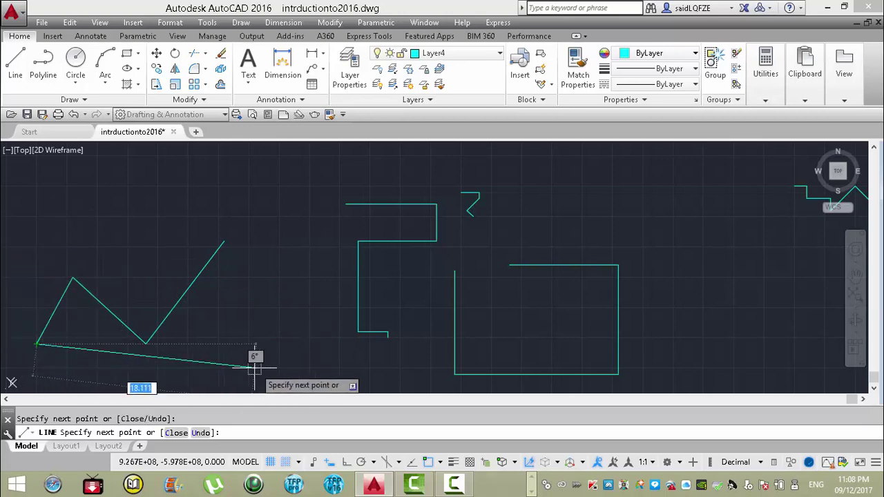
click(280, 350)
click(104, 211)
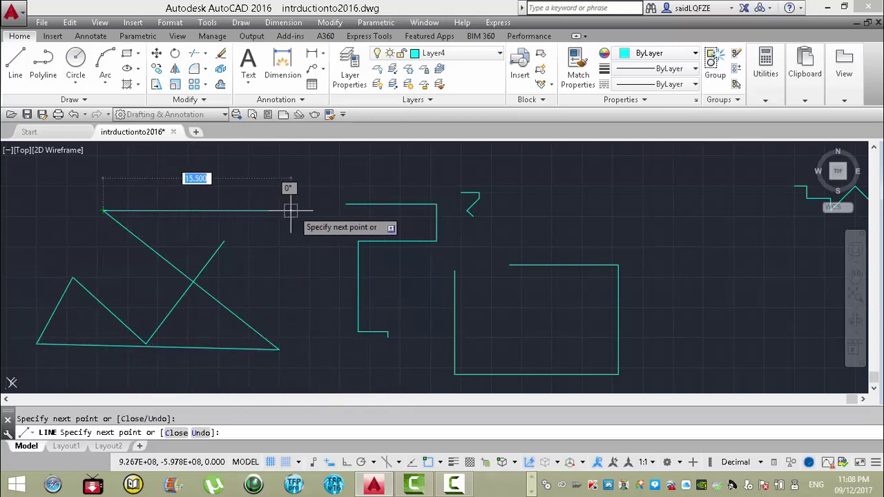
click(291, 186)
key(Return)
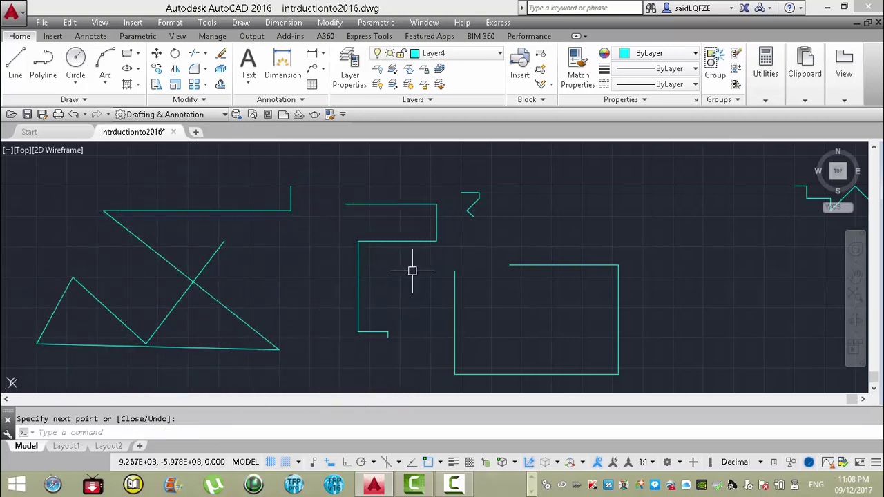
scroll(430, 283, down, 5)
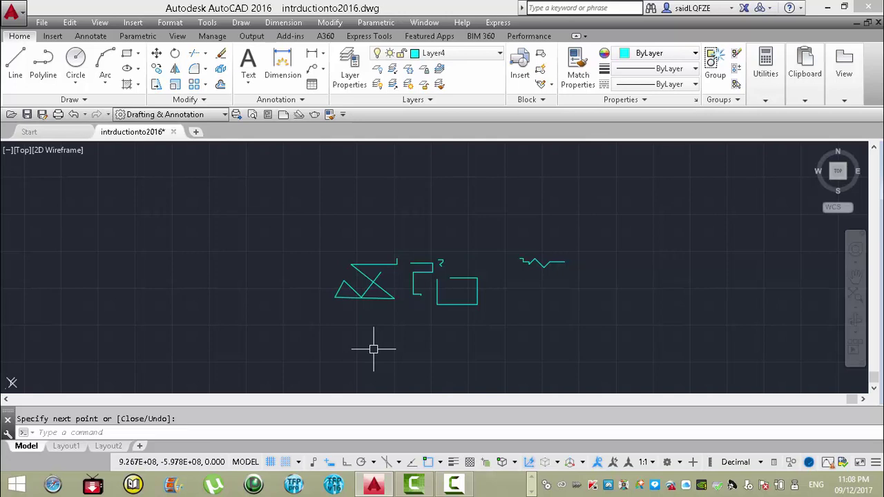
text(S)
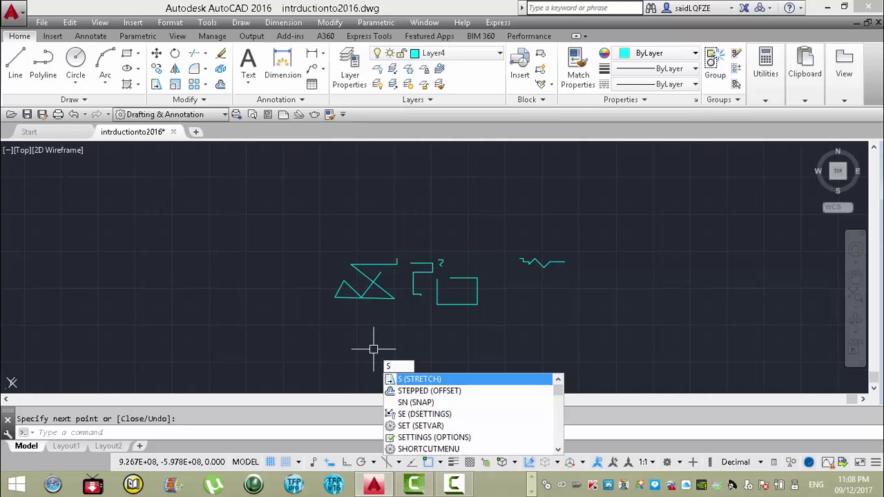
key(BackSpace)
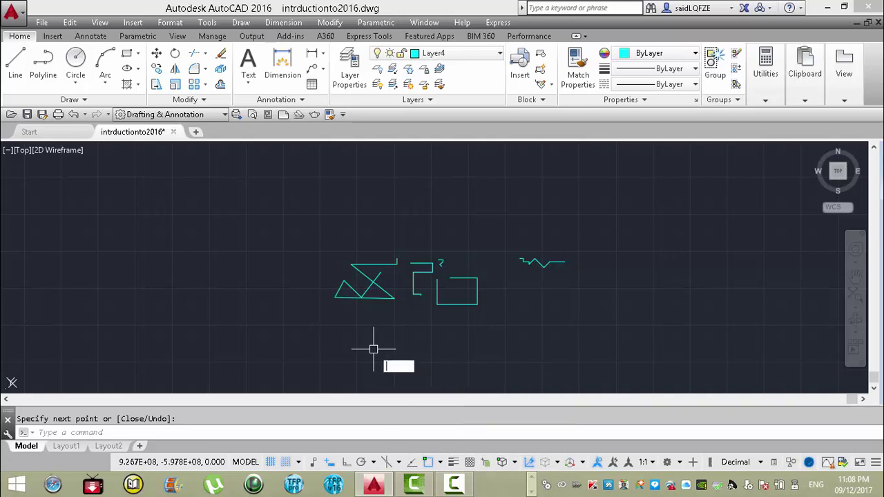